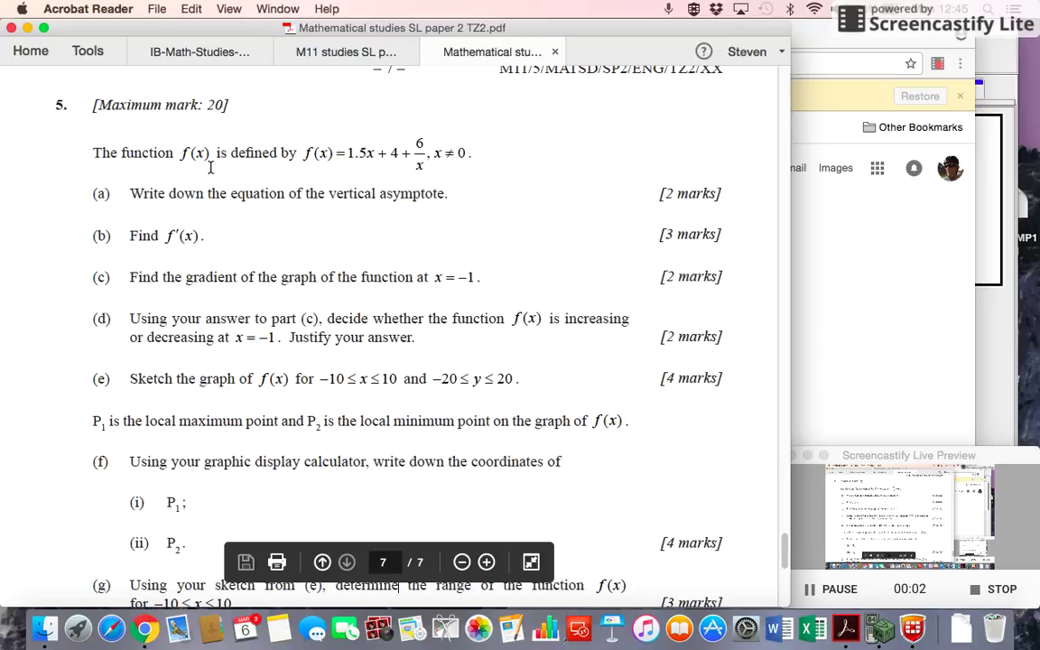
Bring TI-SmartView forward, clear the key press history, and open the Y= editor
{"action": "scroll", "coordinate": [507, 154], "scroll_direction": "up", "scroll_amount": 2}
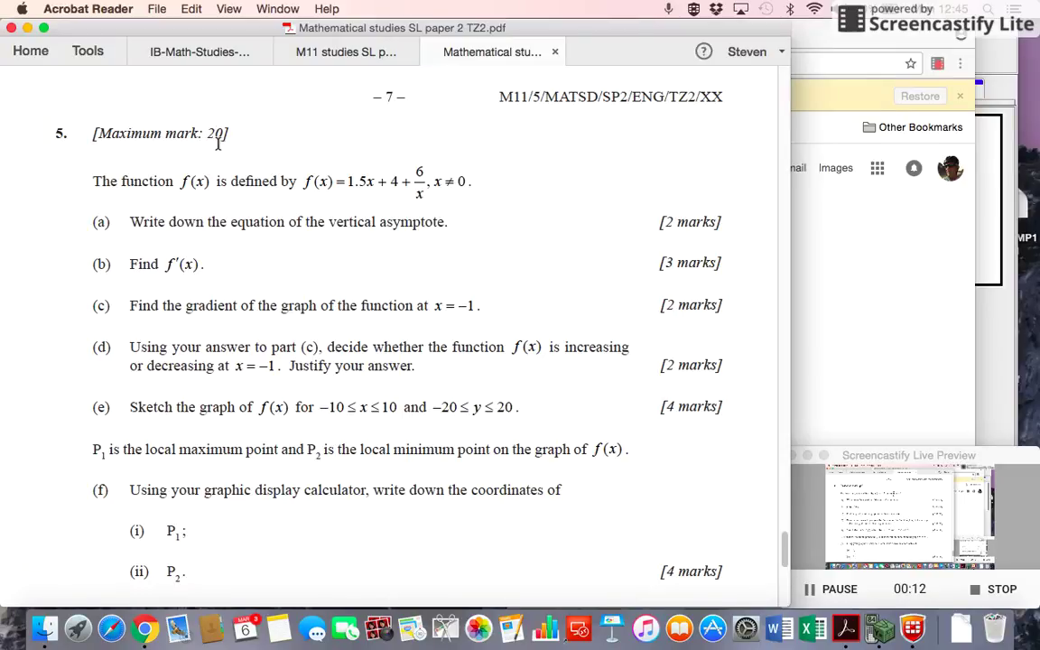
{"action": "scroll", "coordinate": [252, 167], "scroll_direction": "down", "scroll_amount": 2}
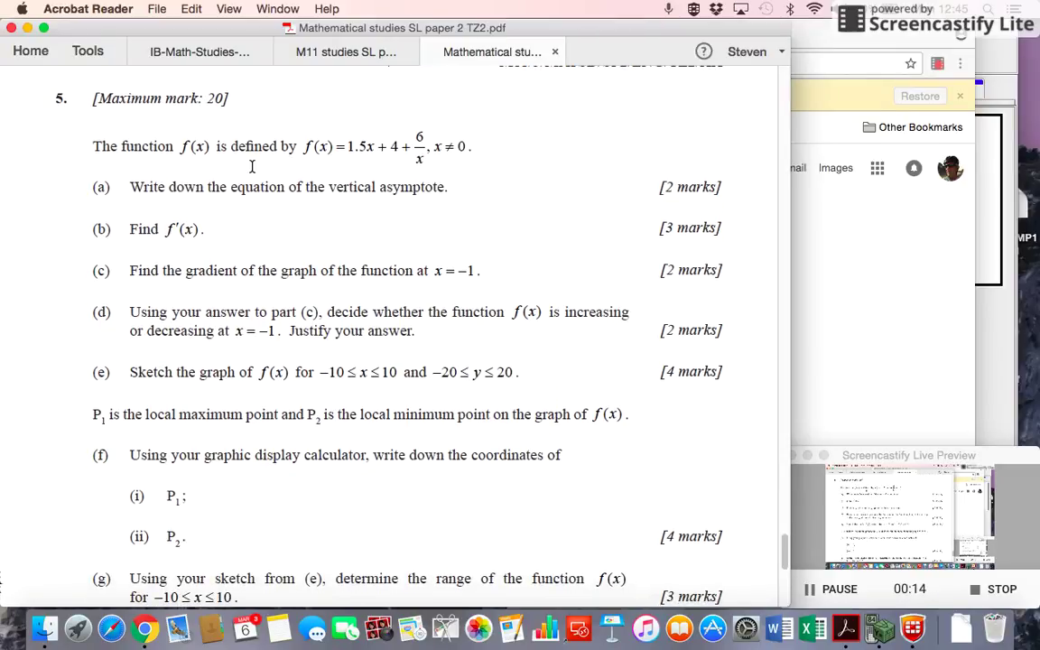
{"action": "scroll", "coordinate": [252, 166], "scroll_direction": "down", "scroll_amount": 1}
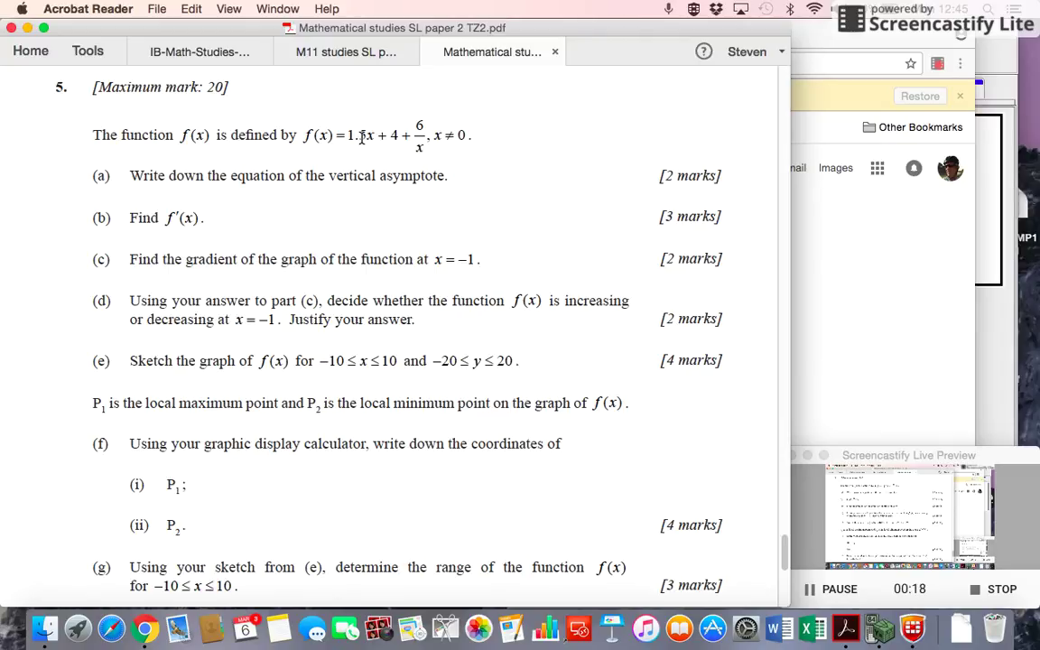
{"action": "left_click", "coordinate": [880, 631]}
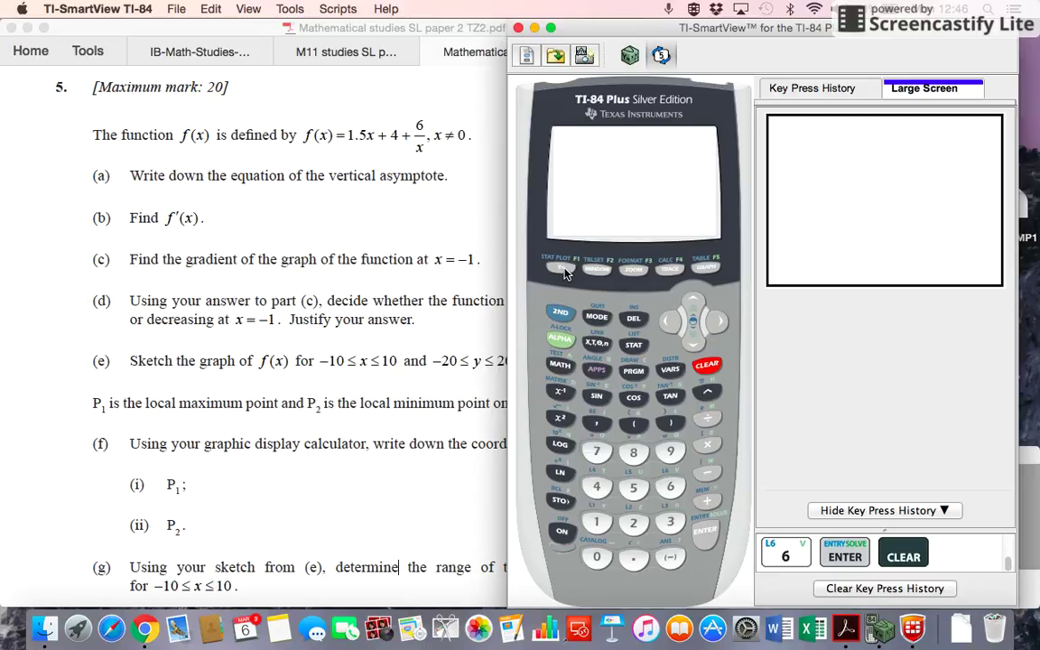
{"action": "left_click", "coordinate": [879, 587]}
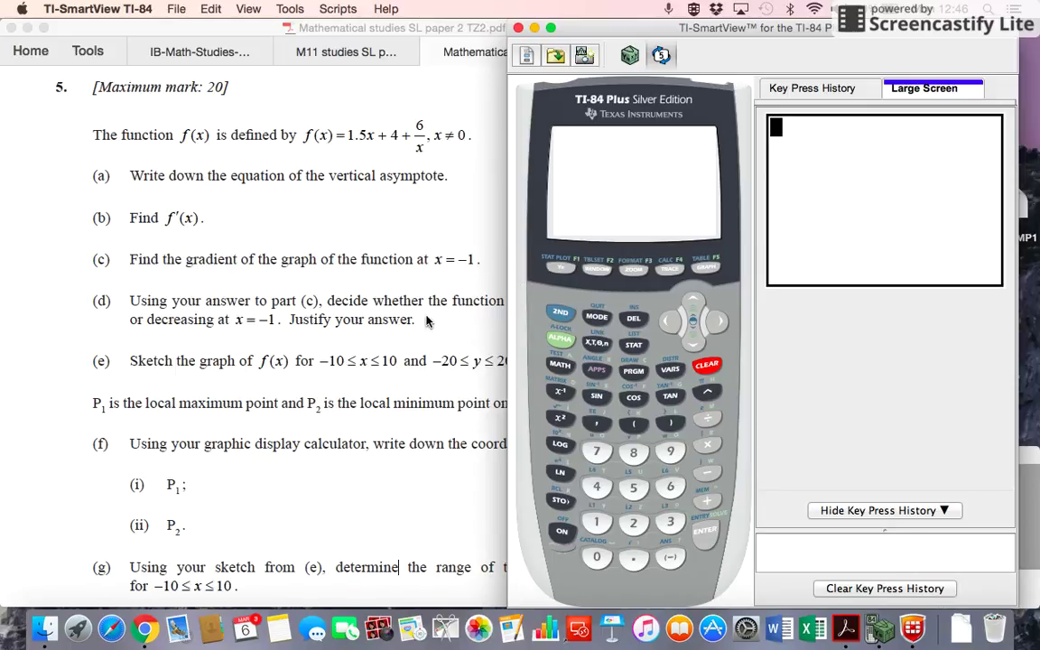
{"action": "left_click", "coordinate": [562, 269]}
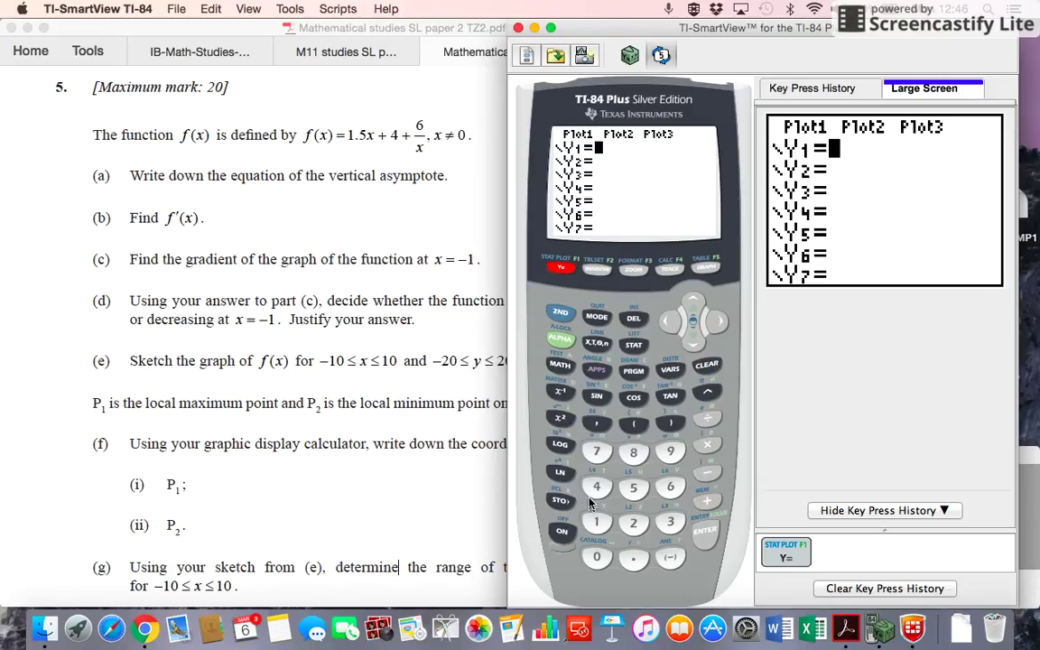
Enter 1.5X+4+ as the start of Y1
{"action": "left_click", "coordinate": [597, 522]}
{"action": "left_click", "coordinate": [633, 557]}
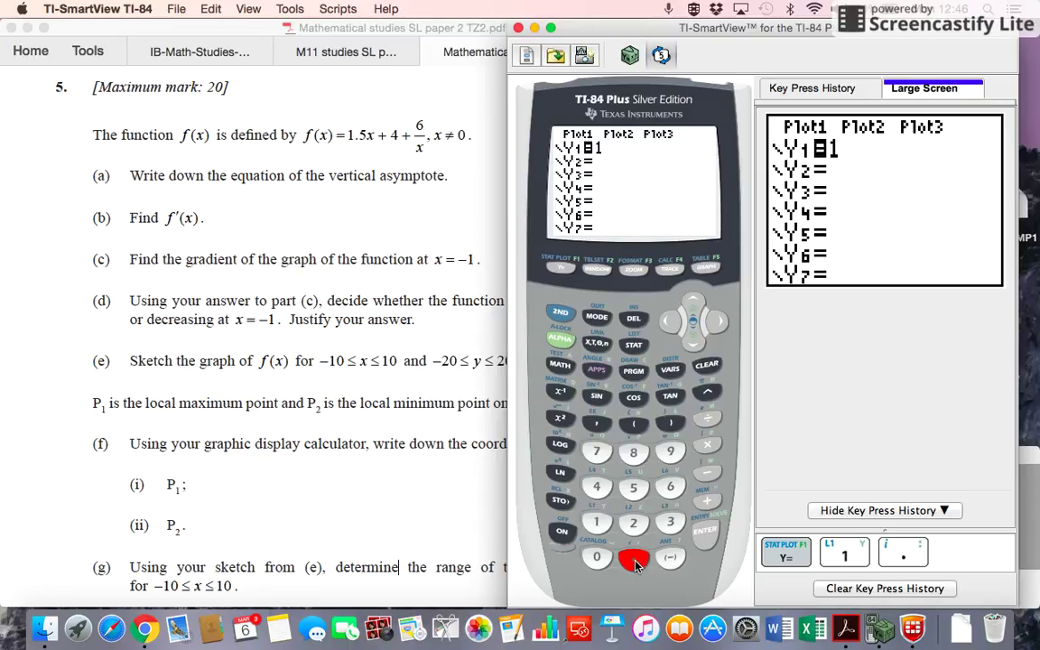
{"action": "left_click", "coordinate": [633, 489]}
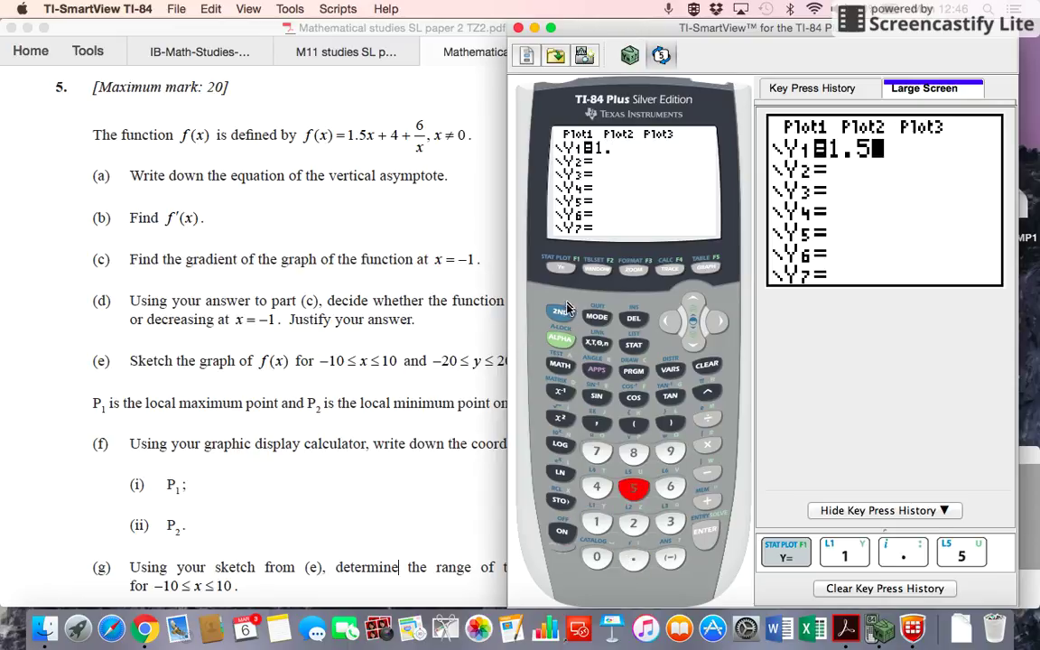
{"action": "left_click", "coordinate": [596, 342]}
{"action": "left_click", "coordinate": [709, 502]}
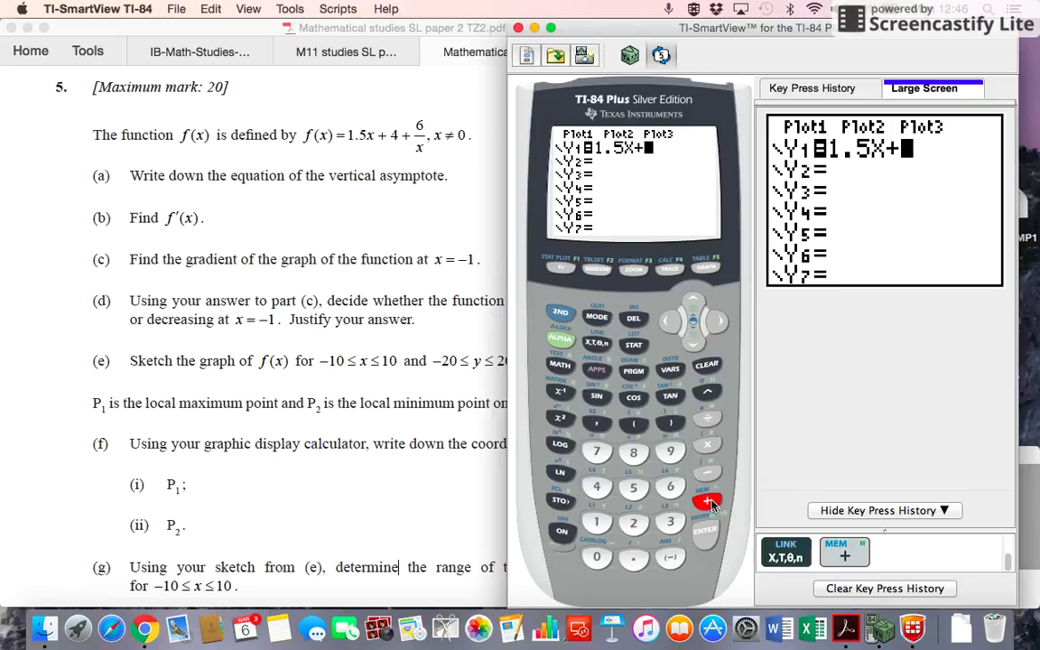
{"action": "left_click", "coordinate": [594, 487]}
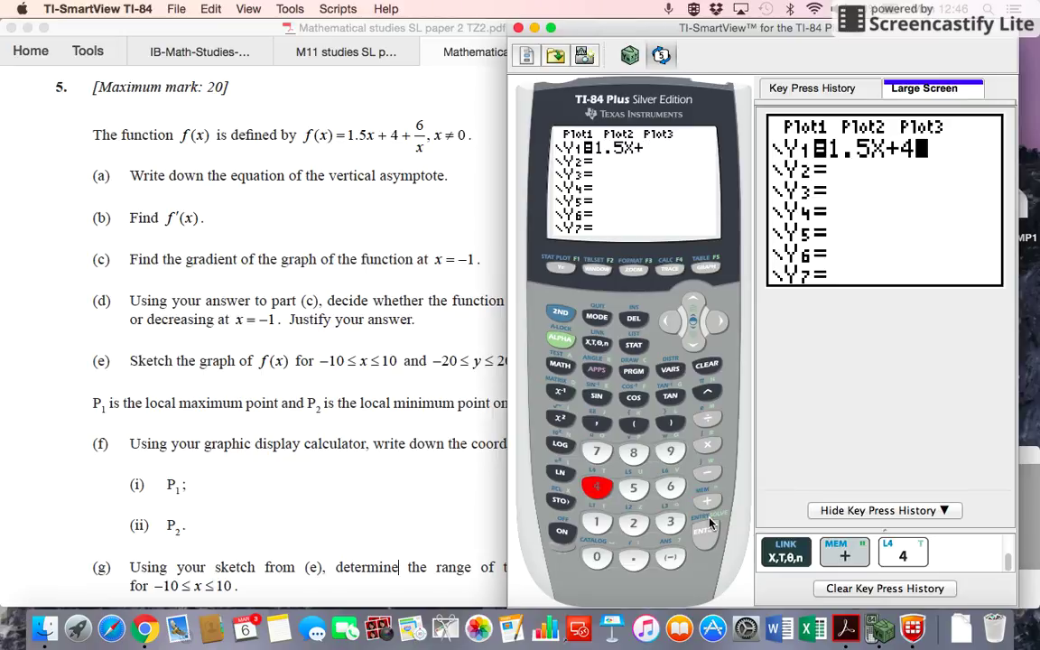
{"action": "left_click", "coordinate": [708, 501]}
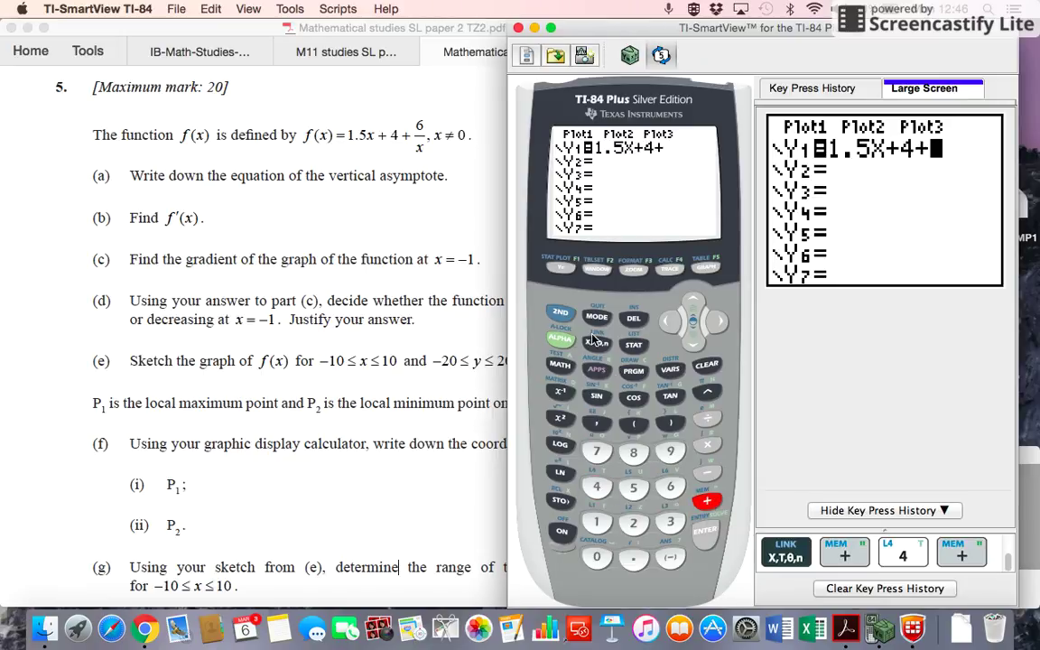
Finish Y1 with the stacked fraction 6/X from the n/d template and confirm it
{"action": "left_click", "coordinate": [559, 338]}
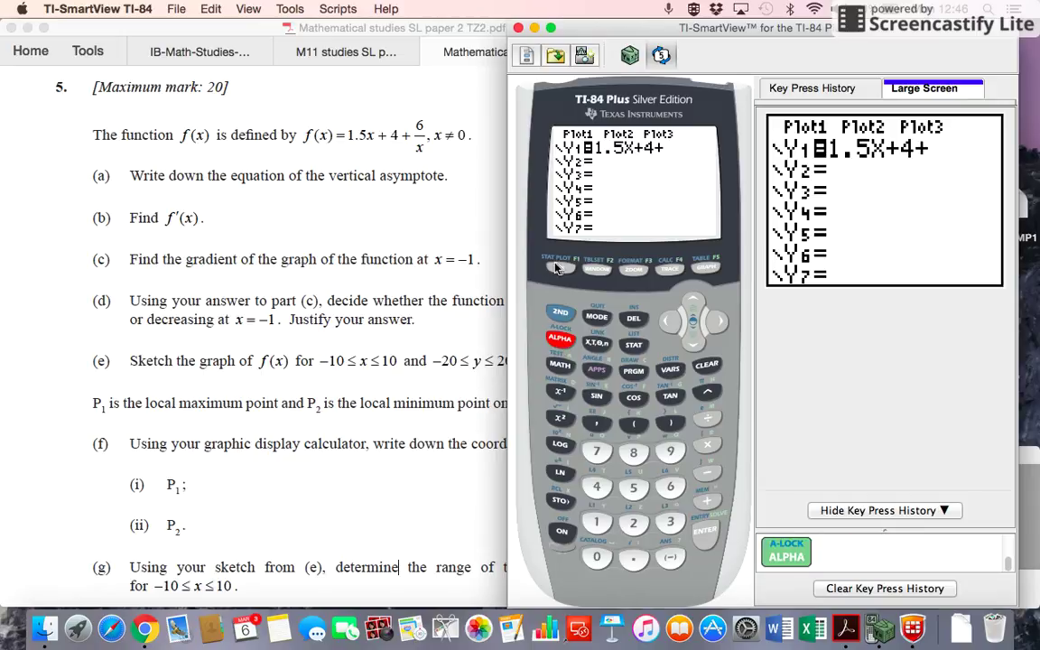
{"action": "left_click", "coordinate": [553, 270]}
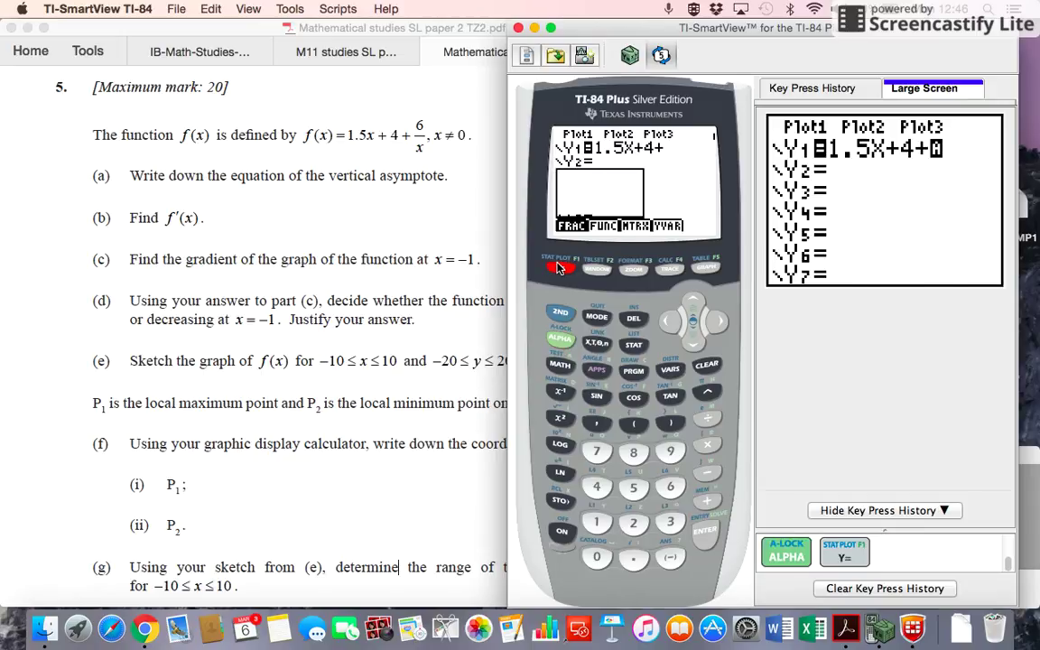
{"action": "left_click", "coordinate": [697, 527]}
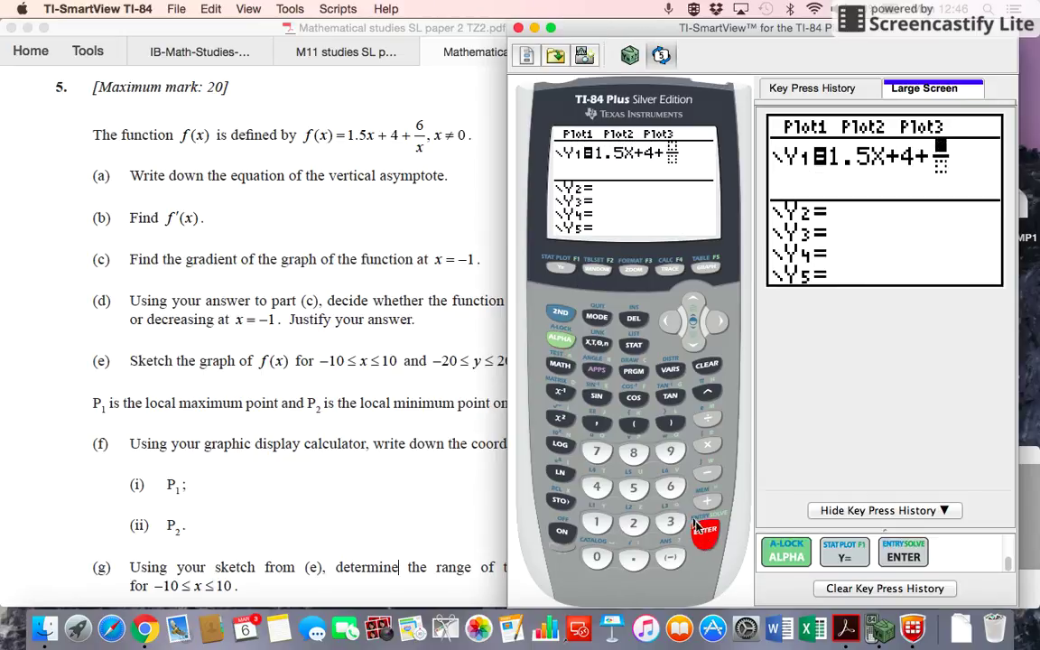
{"action": "left_click", "coordinate": [668, 485]}
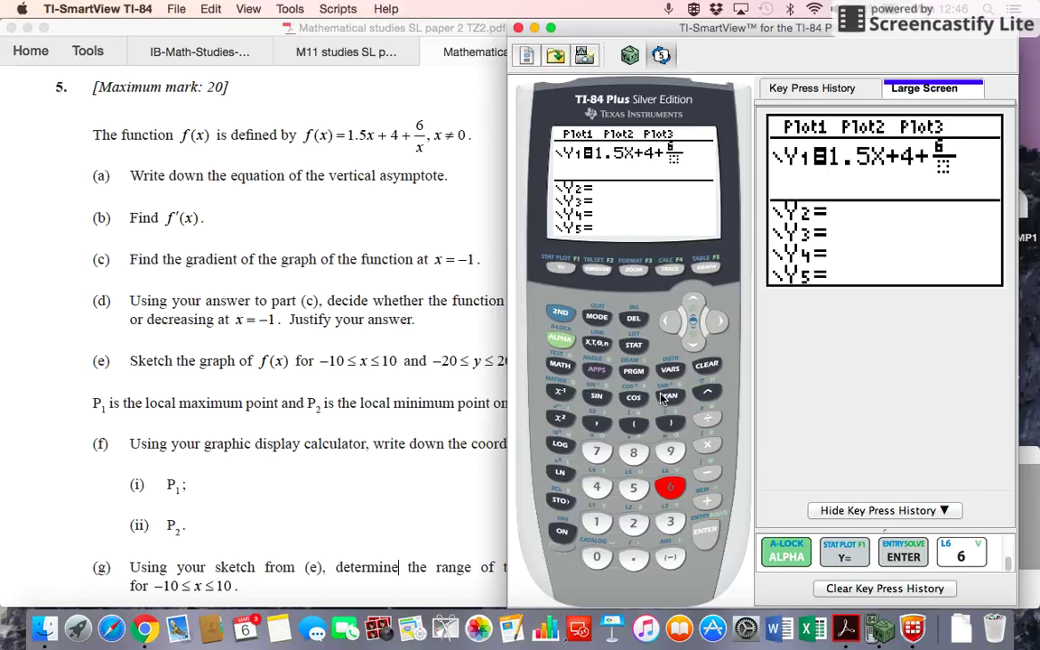
{"action": "left_click", "coordinate": [692, 343]}
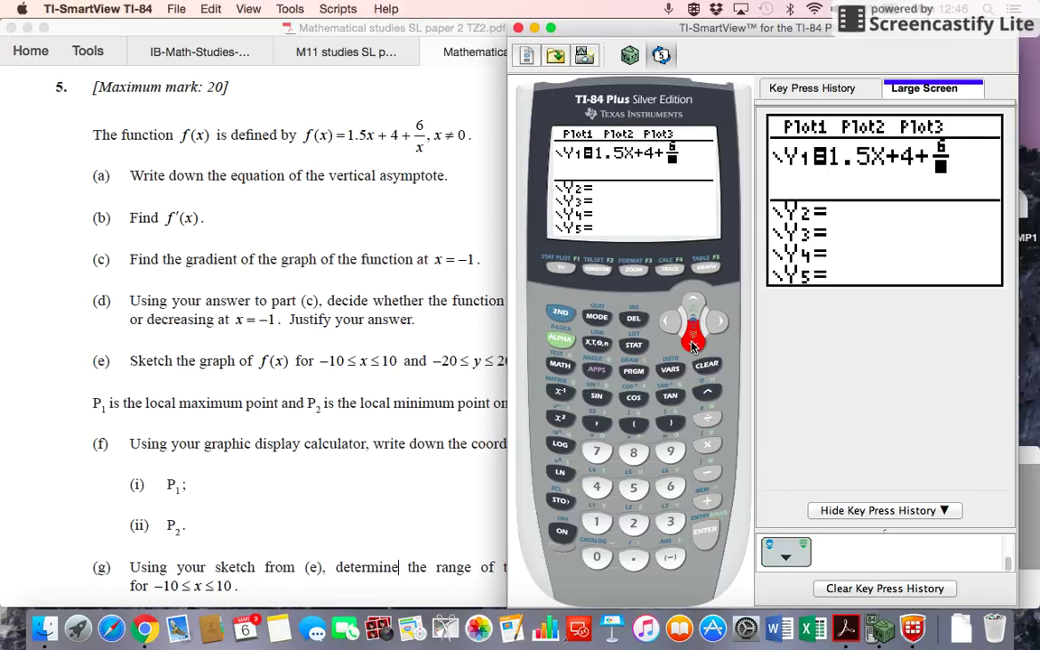
{"action": "left_click", "coordinate": [591, 349]}
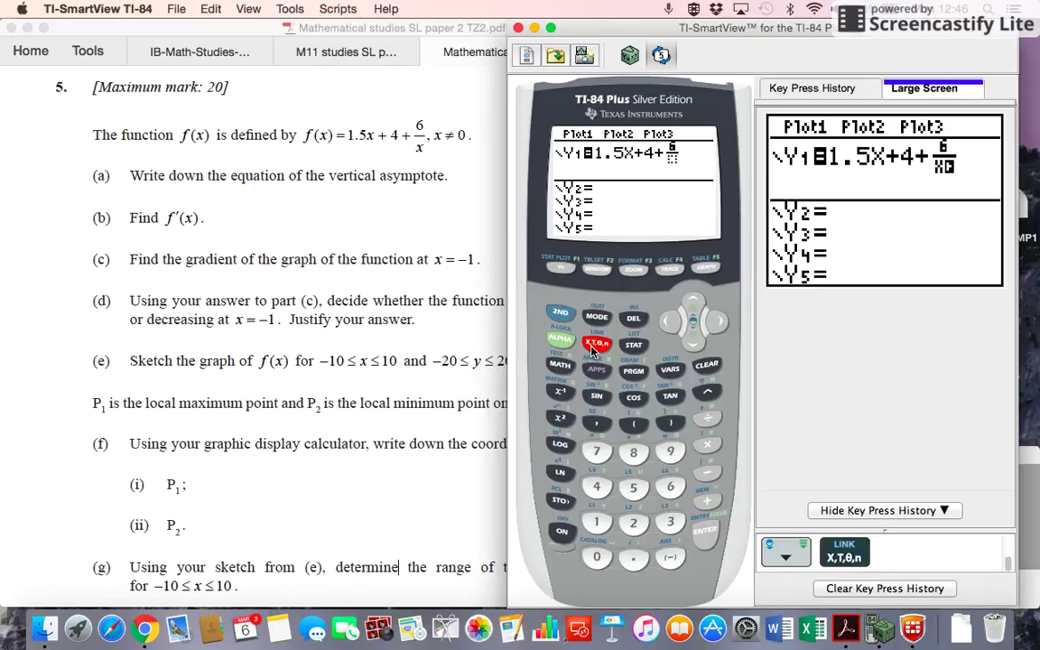
{"action": "left_click", "coordinate": [704, 536]}
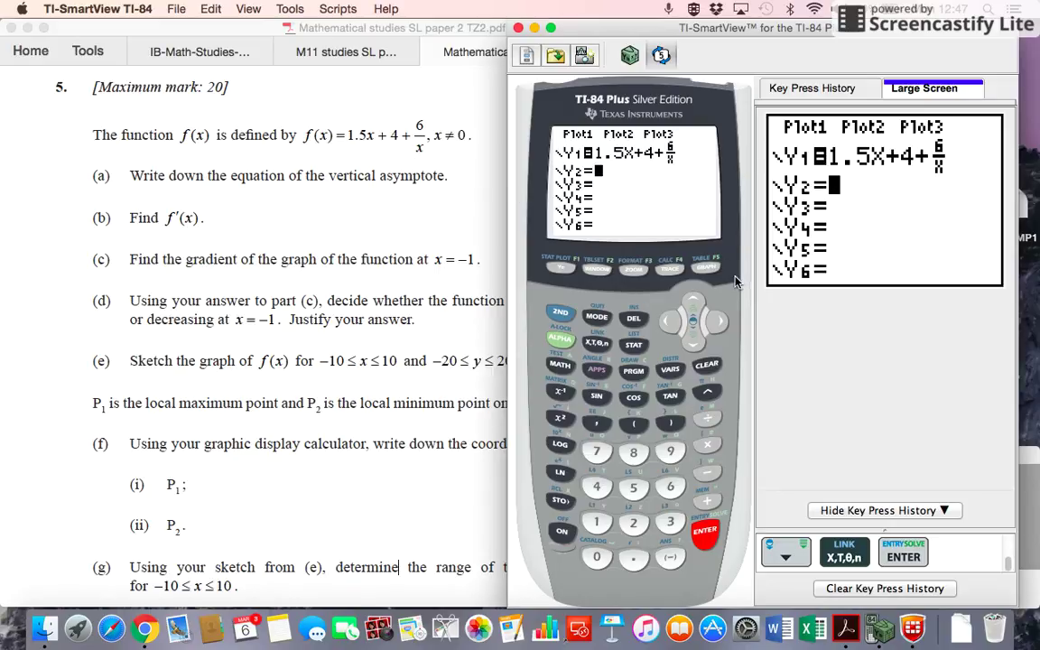
Graph Y1, glance at the exam PDF, then return to the calculator
{"action": "left_click", "coordinate": [707, 269]}
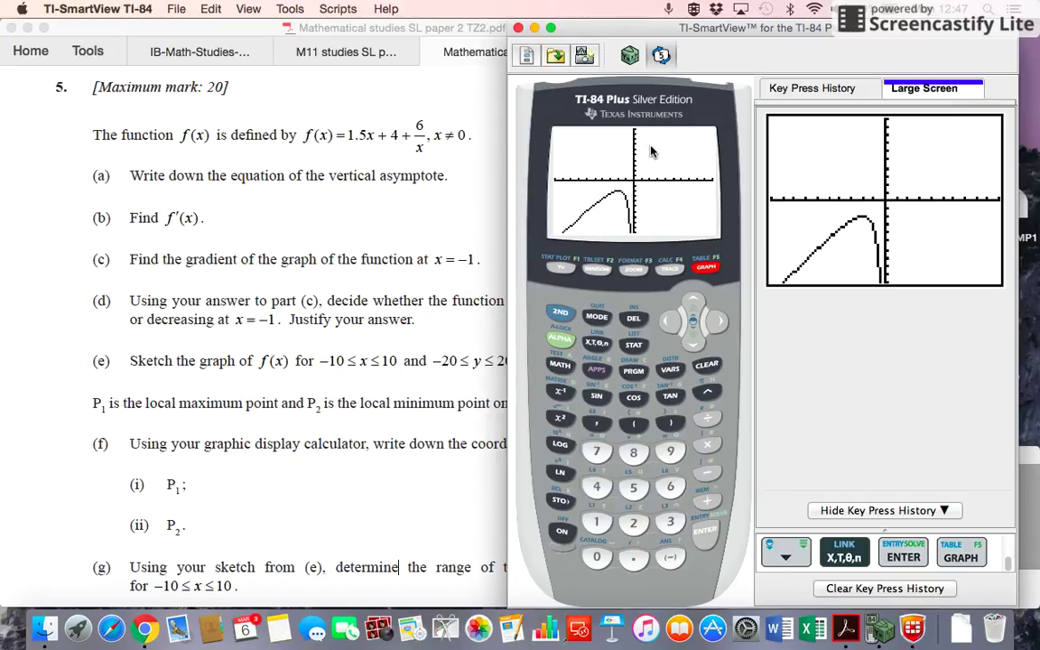
{"action": "left_click", "coordinate": [360, 375]}
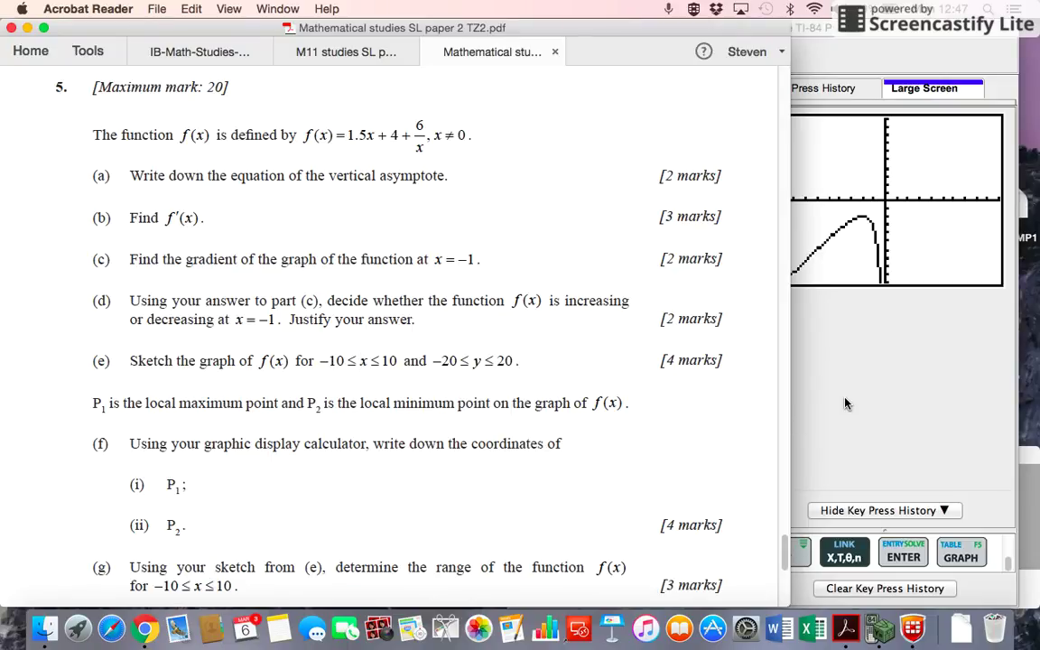
{"action": "left_click", "coordinate": [835, 354]}
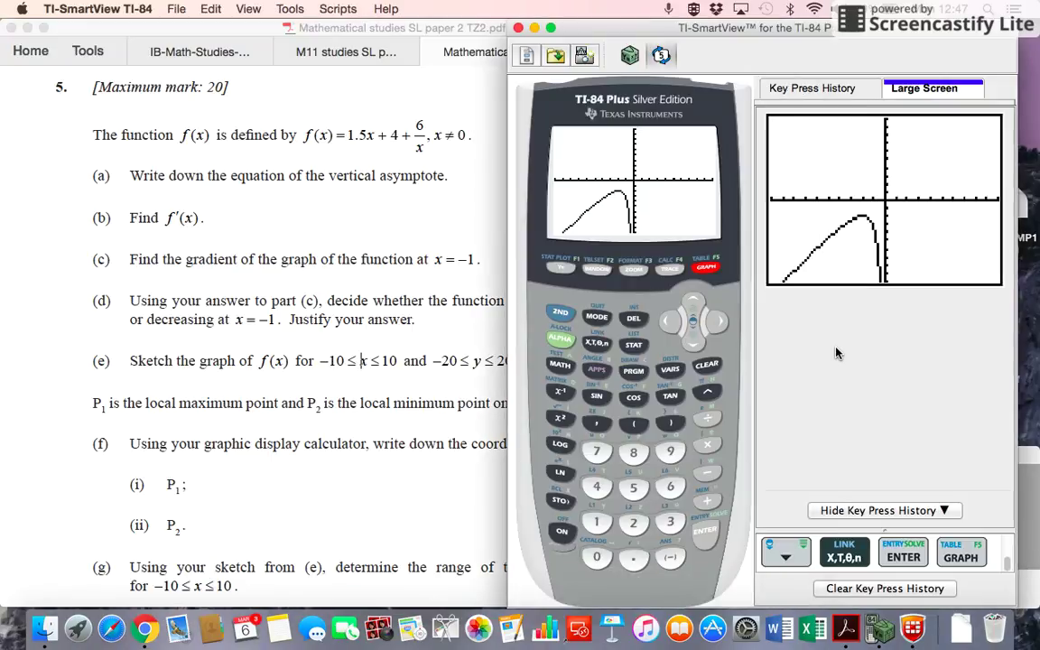
In the WINDOW screen, set Ymin to −20 and Ymax to 20
{"action": "left_click", "coordinate": [596, 269]}
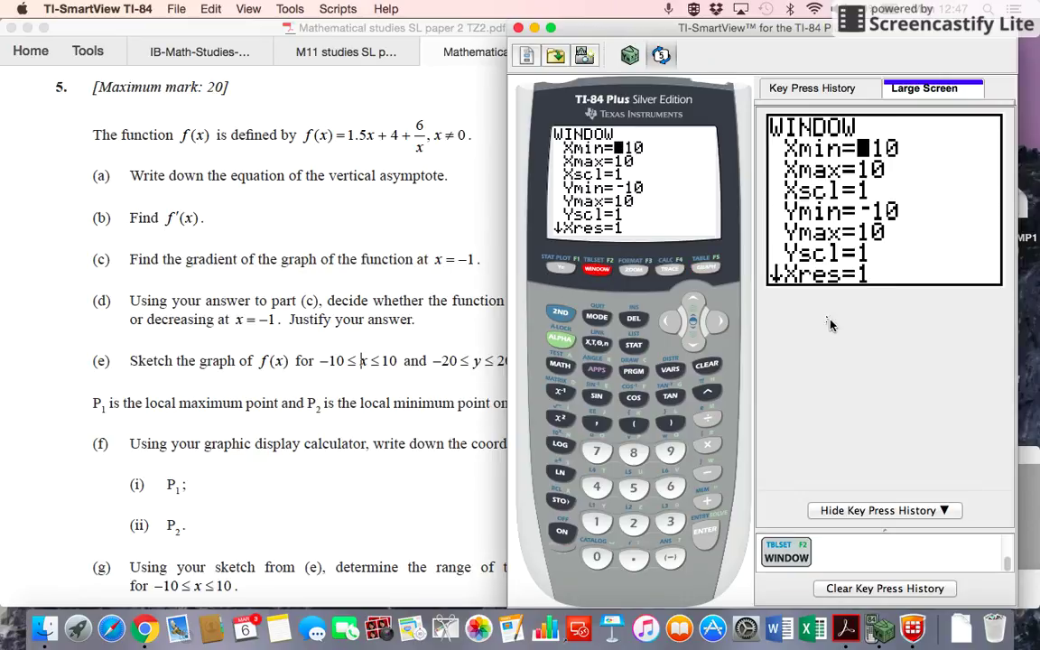
{"action": "left_click", "coordinate": [693, 340]}
{"action": "left_click", "coordinate": [693, 340]}
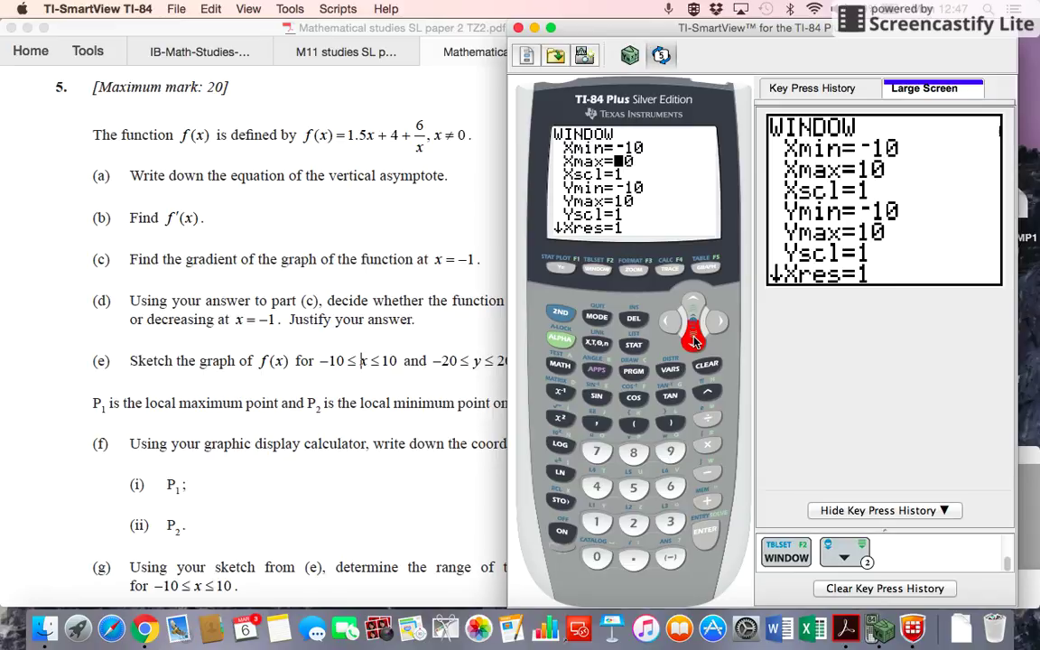
{"action": "left_click", "coordinate": [693, 340]}
{"action": "left_click", "coordinate": [670, 557]}
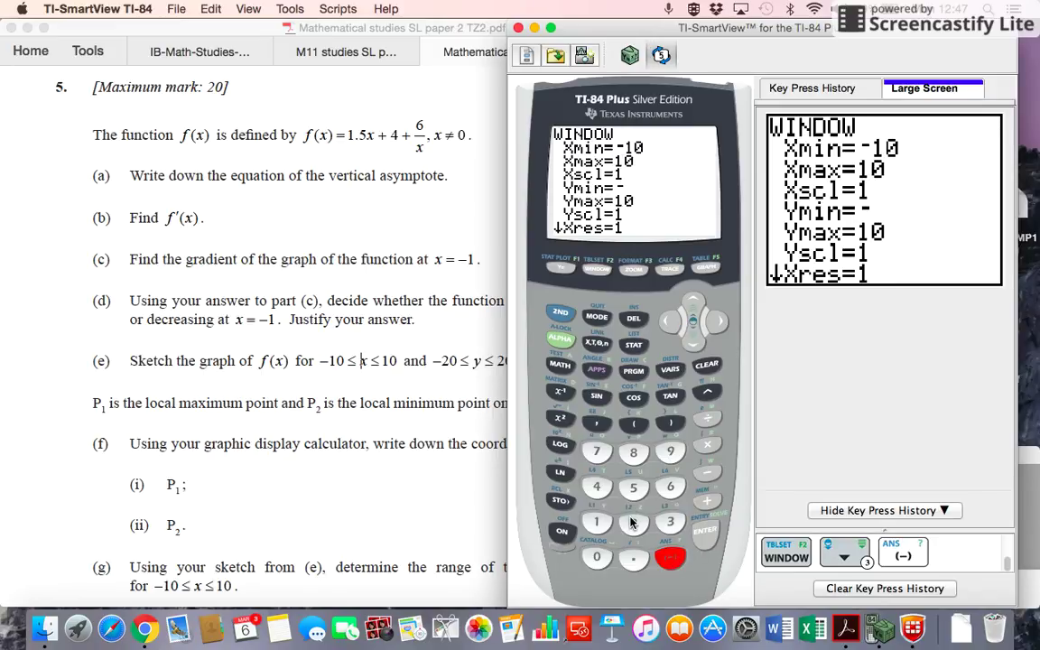
{"action": "left_click", "coordinate": [635, 522]}
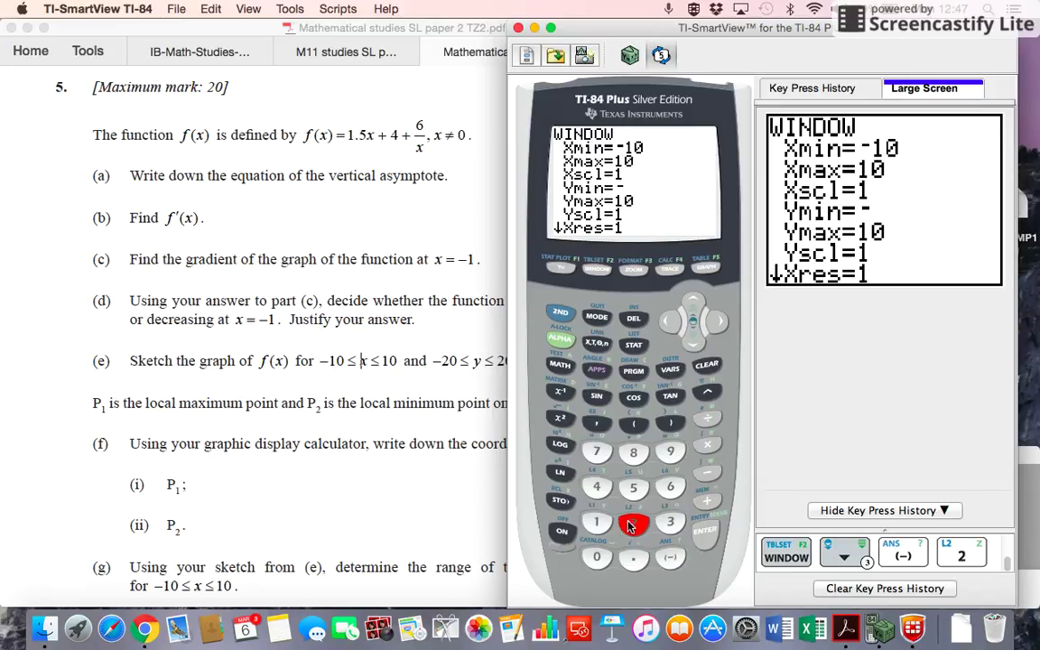
{"action": "left_click", "coordinate": [597, 557]}
{"action": "left_click", "coordinate": [710, 537]}
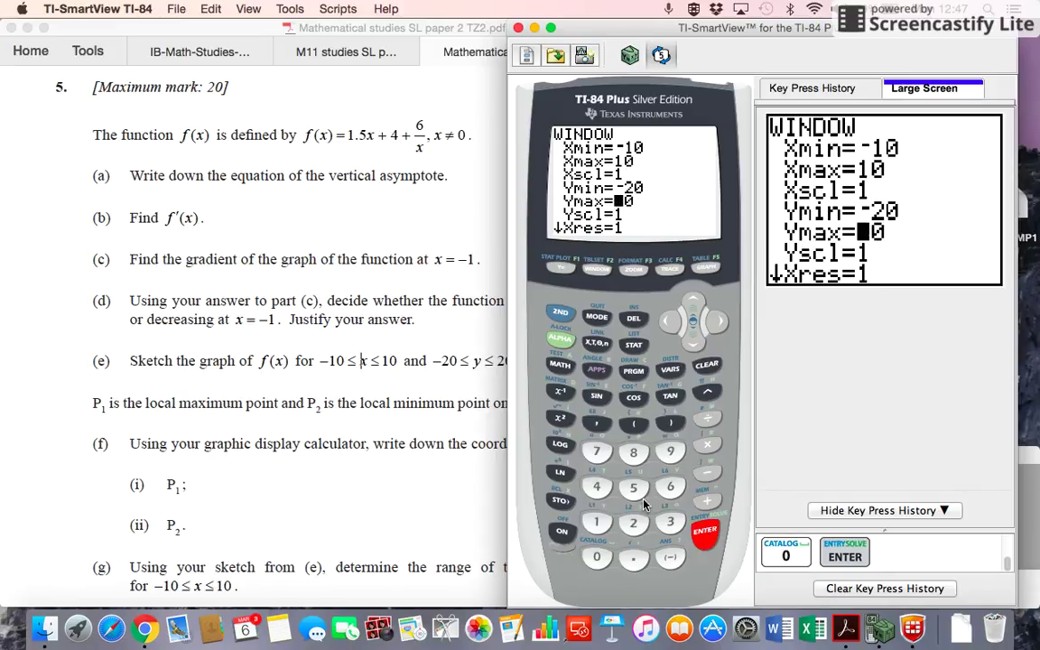
{"action": "left_click", "coordinate": [632, 522]}
{"action": "left_click", "coordinate": [596, 557]}
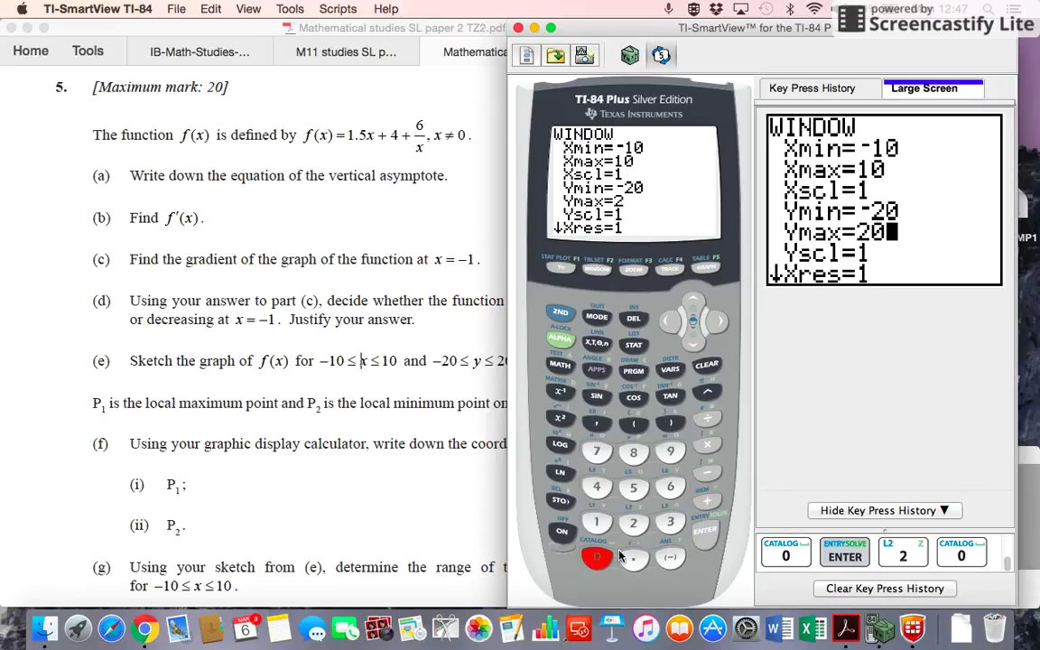
{"action": "left_click", "coordinate": [707, 534]}
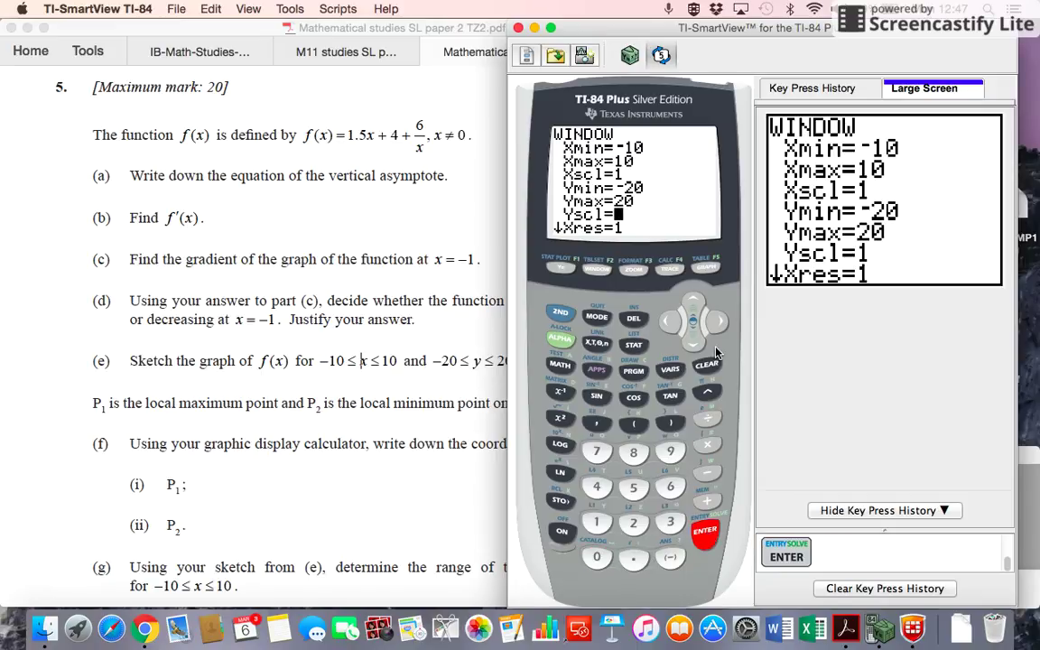
Redraw Y1 in the −10 to 10 by −20 to 20 window, showing both branches
{"action": "left_click", "coordinate": [708, 268]}
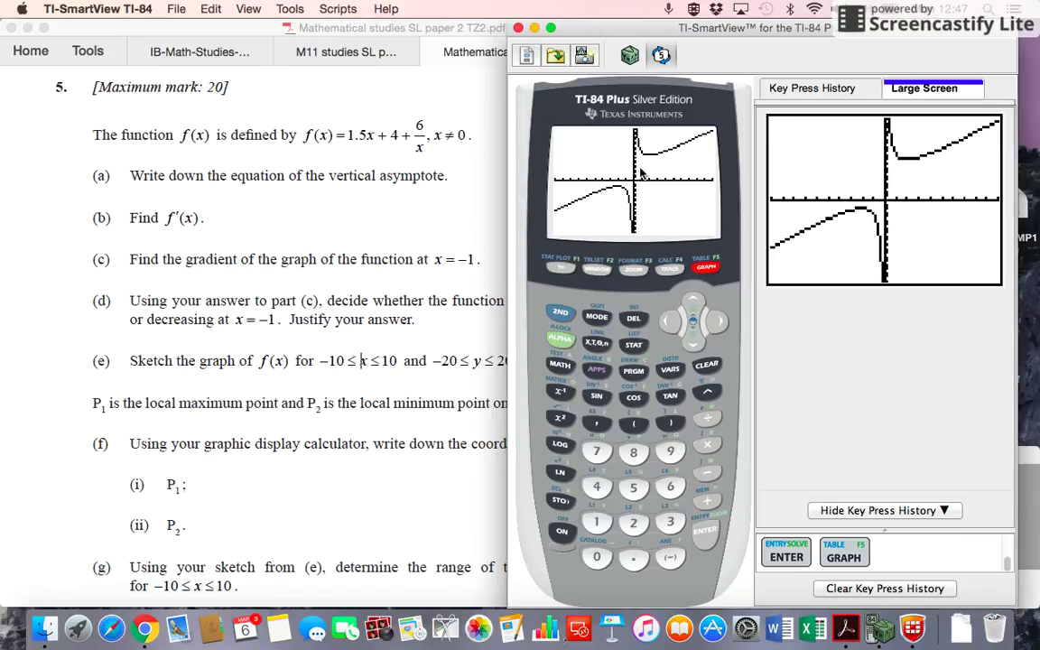
{"action": "left_click", "coordinate": [560, 313]}
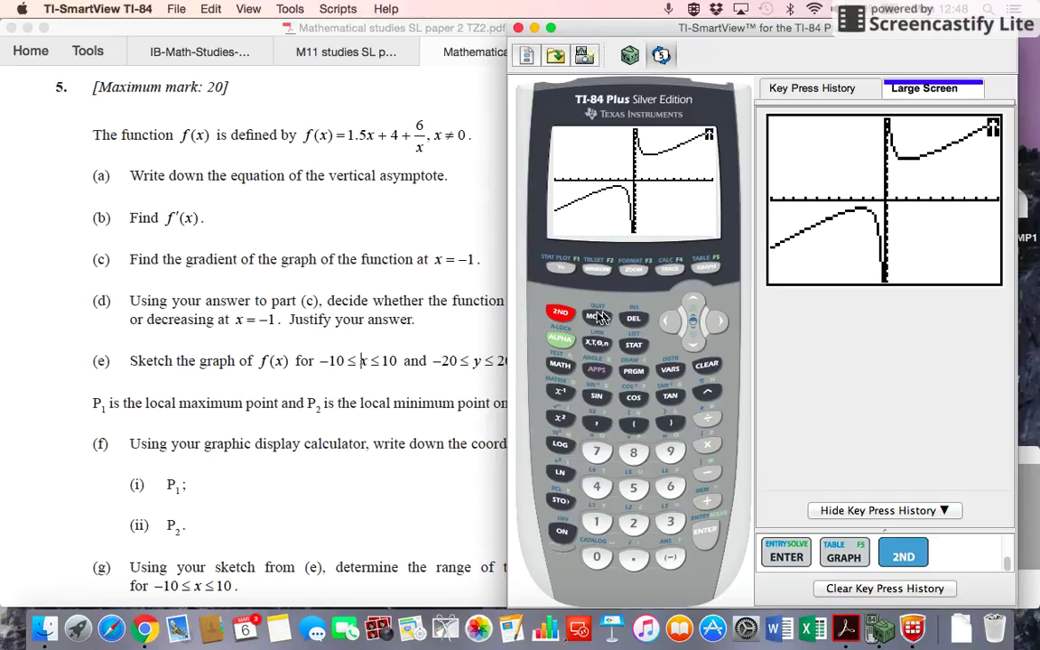
Show the Y1 table of values (ERROR at X=0), then bring the exam PDF forward
{"action": "left_click", "coordinate": [709, 268]}
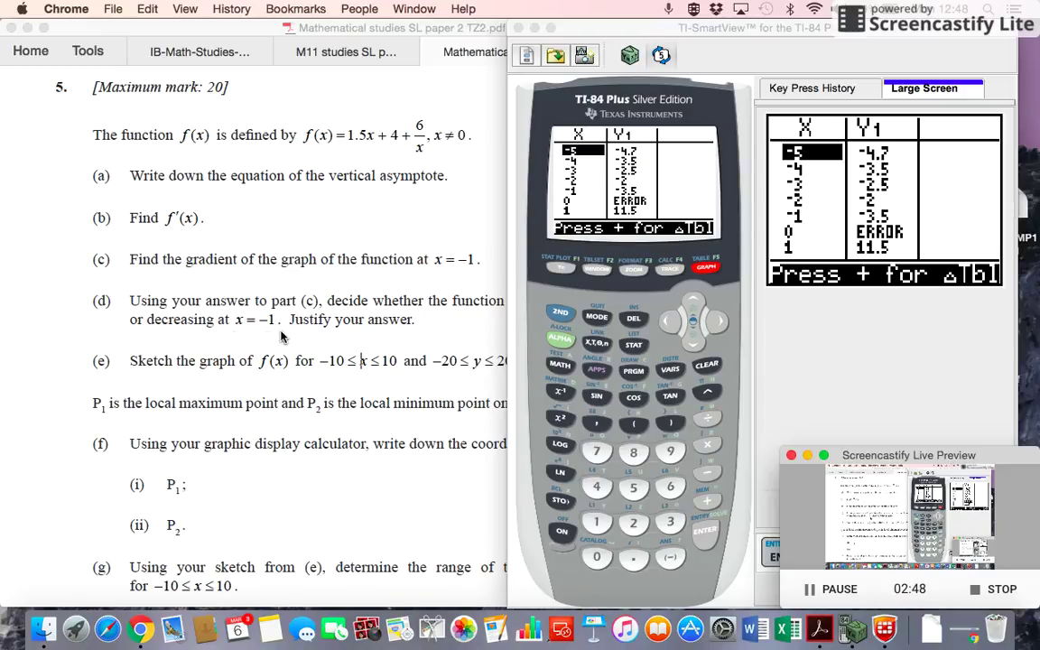
{"action": "left_click", "coordinate": [316, 298]}
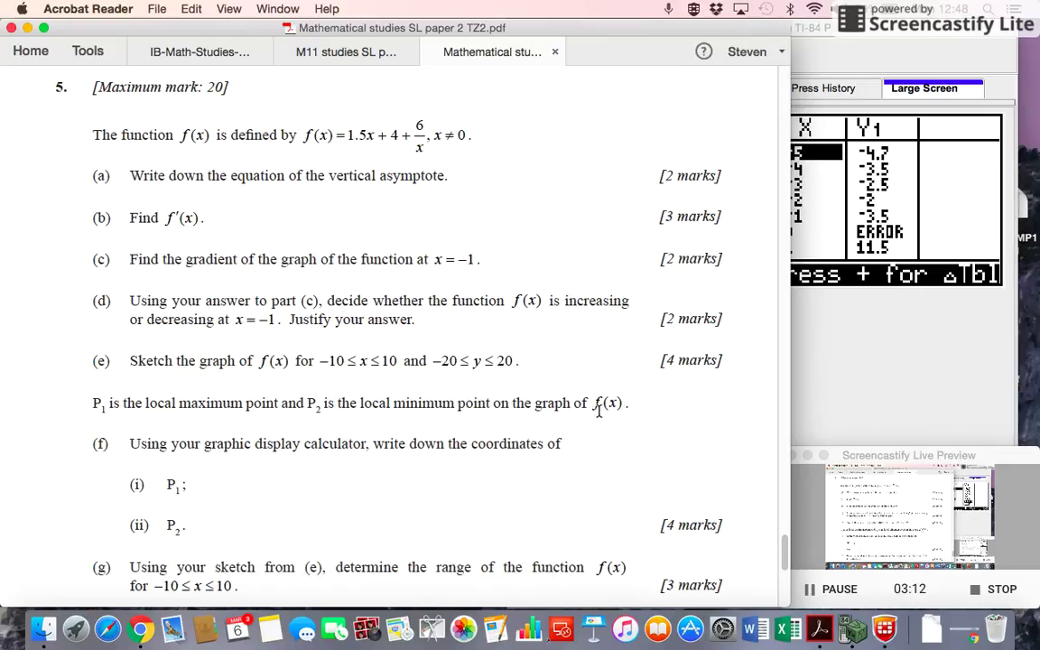
Return to the calculator and redisplay the graph of Y1 instead of the table
{"action": "left_click", "coordinate": [871, 336]}
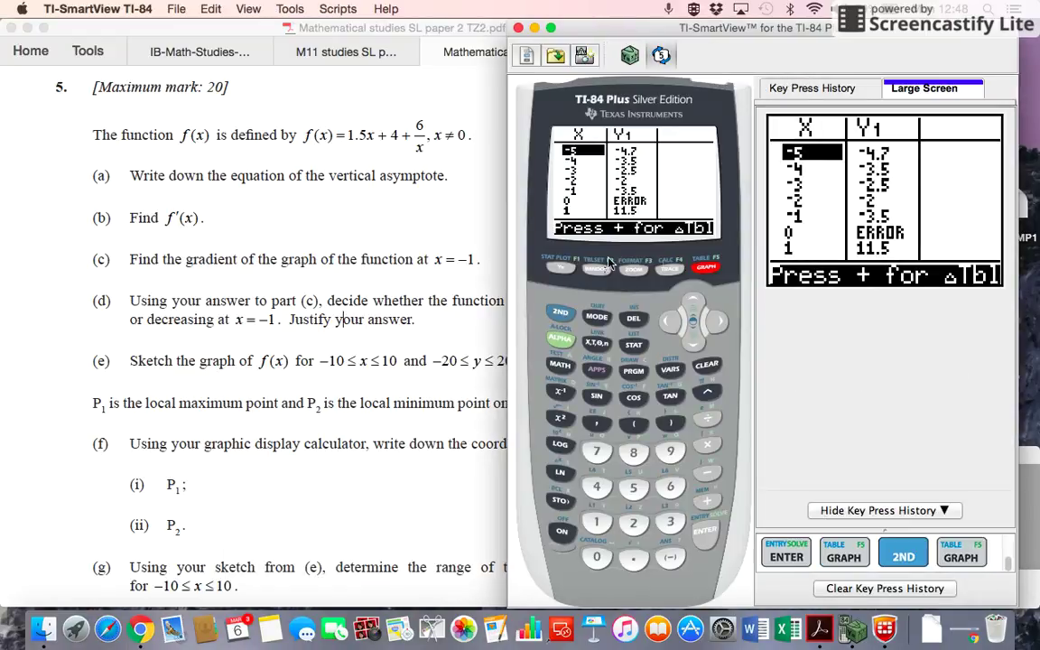
{"action": "left_click", "coordinate": [707, 269]}
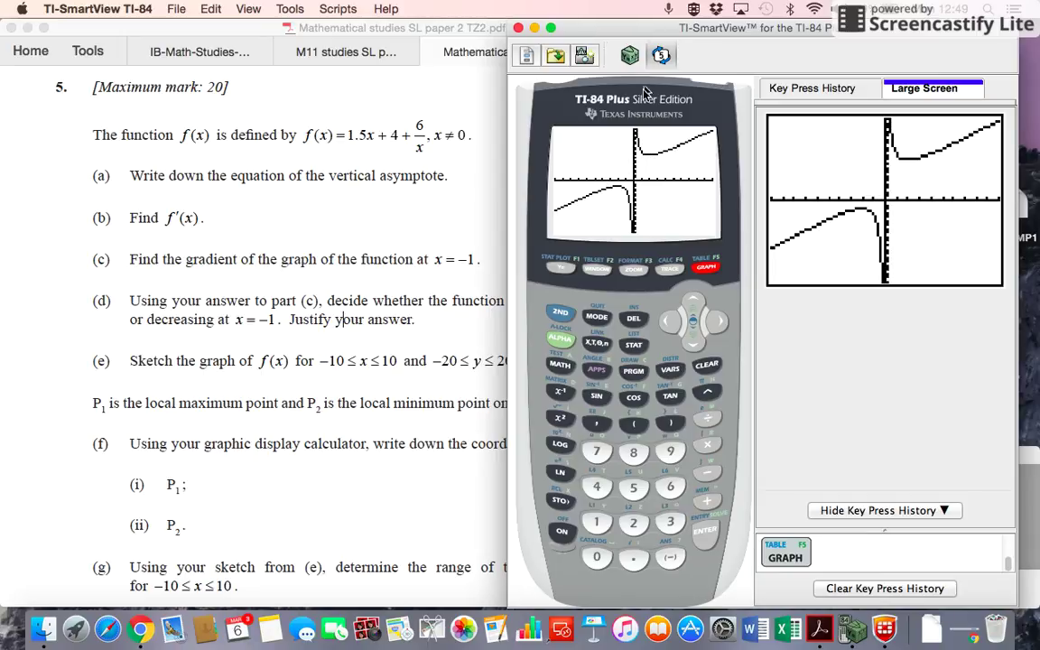
Start CALC maximum and set the left bound to the left of the peak
{"action": "left_click", "coordinate": [560, 318]}
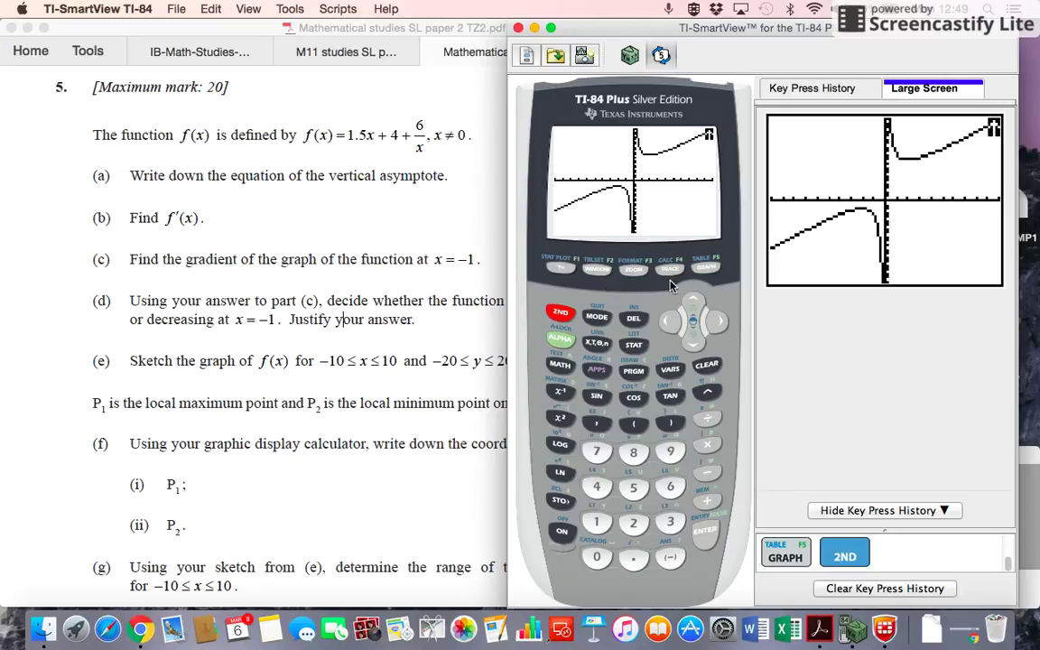
{"action": "left_click", "coordinate": [669, 269]}
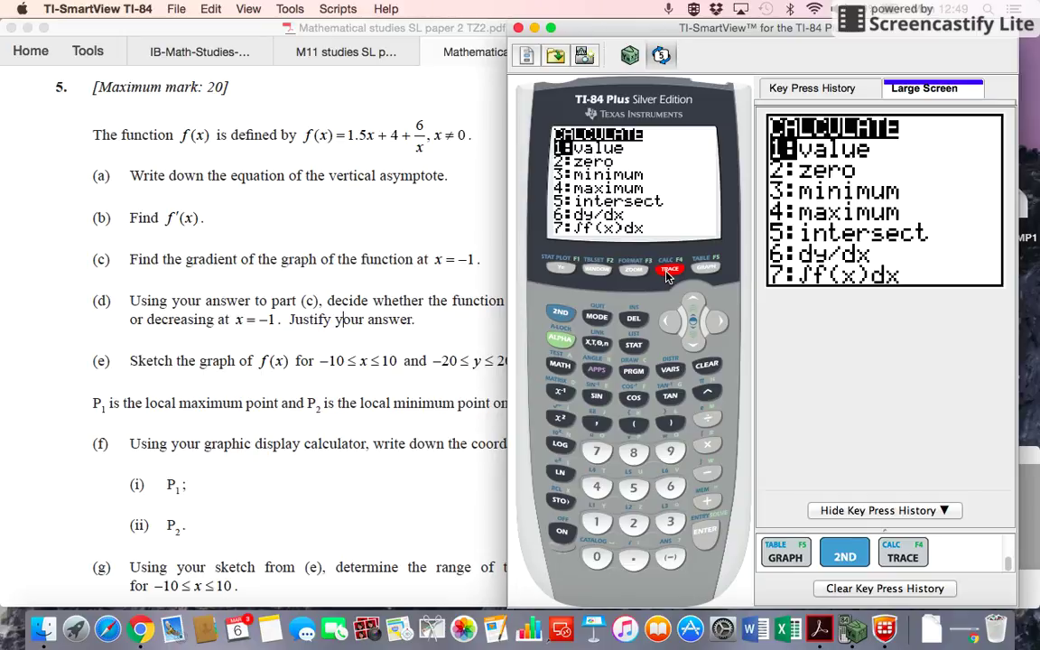
{"action": "left_click", "coordinate": [597, 489]}
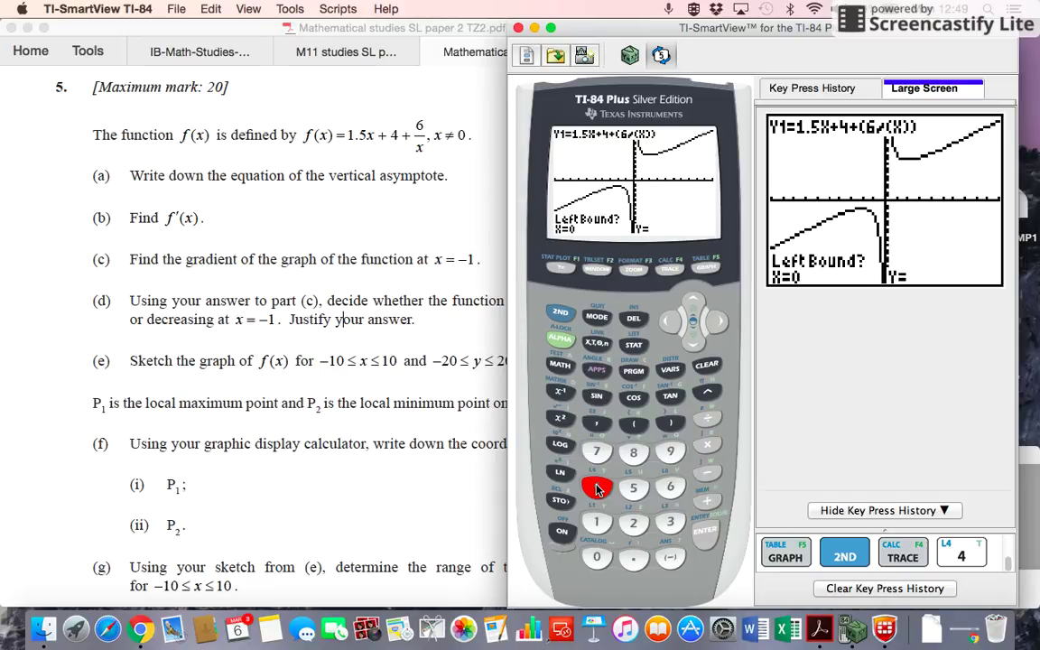
{"action": "left_click", "coordinate": [668, 322]}
{"action": "left_click", "coordinate": [668, 322]}
{"action": "left_click", "coordinate": [668, 323]}
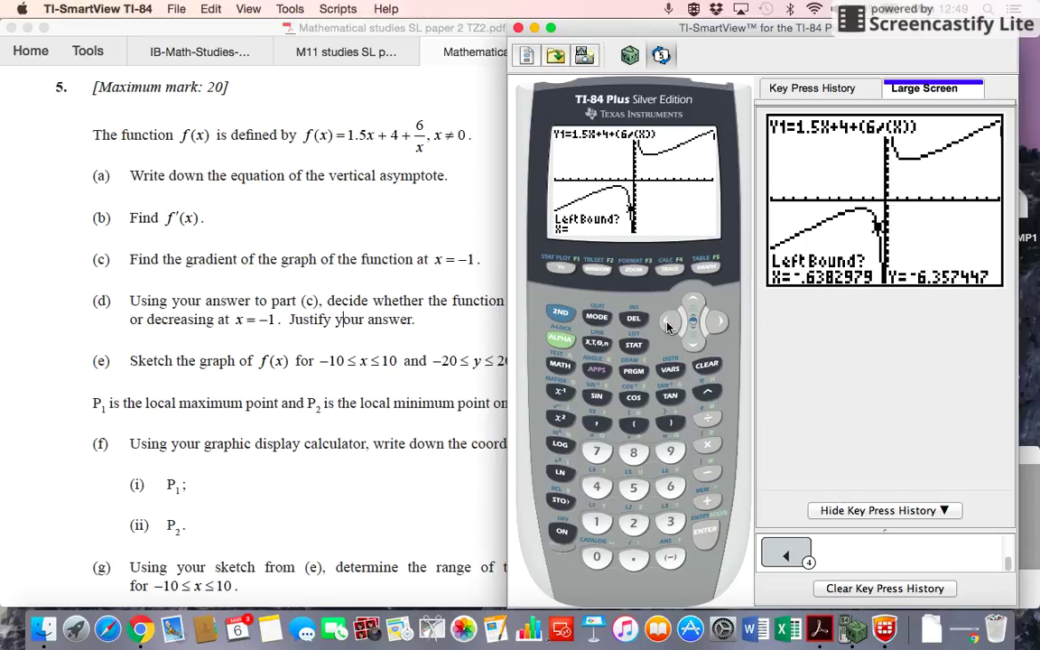
{"action": "left_click", "coordinate": [668, 322]}
{"action": "left_click", "coordinate": [668, 322]}
{"action": "left_click", "coordinate": [668, 322]}
{"action": "left_click", "coordinate": [668, 322]}
{"action": "left_click", "coordinate": [668, 322]}
{"action": "left_click", "coordinate": [668, 322]}
{"action": "left_click", "coordinate": [668, 322]}
{"action": "left_click", "coordinate": [668, 322]}
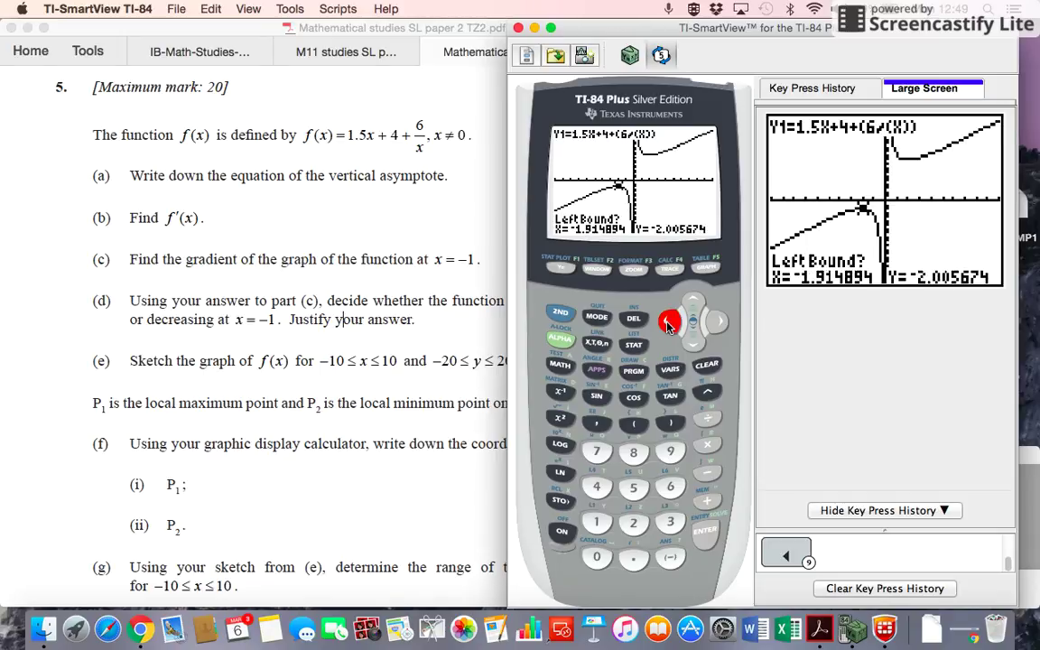
{"action": "left_click", "coordinate": [668, 322]}
{"action": "left_click", "coordinate": [668, 322]}
{"action": "left_click", "coordinate": [668, 322]}
{"action": "left_click", "coordinate": [668, 322]}
{"action": "left_click", "coordinate": [668, 322]}
{"action": "left_click", "coordinate": [668, 322]}
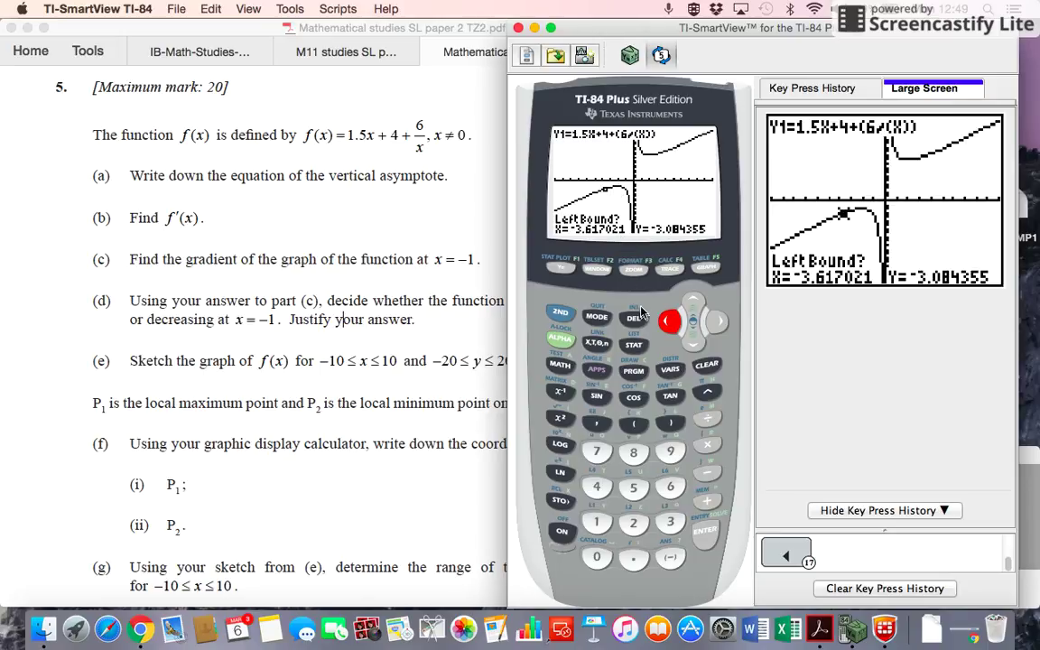
{"action": "left_click", "coordinate": [704, 533]}
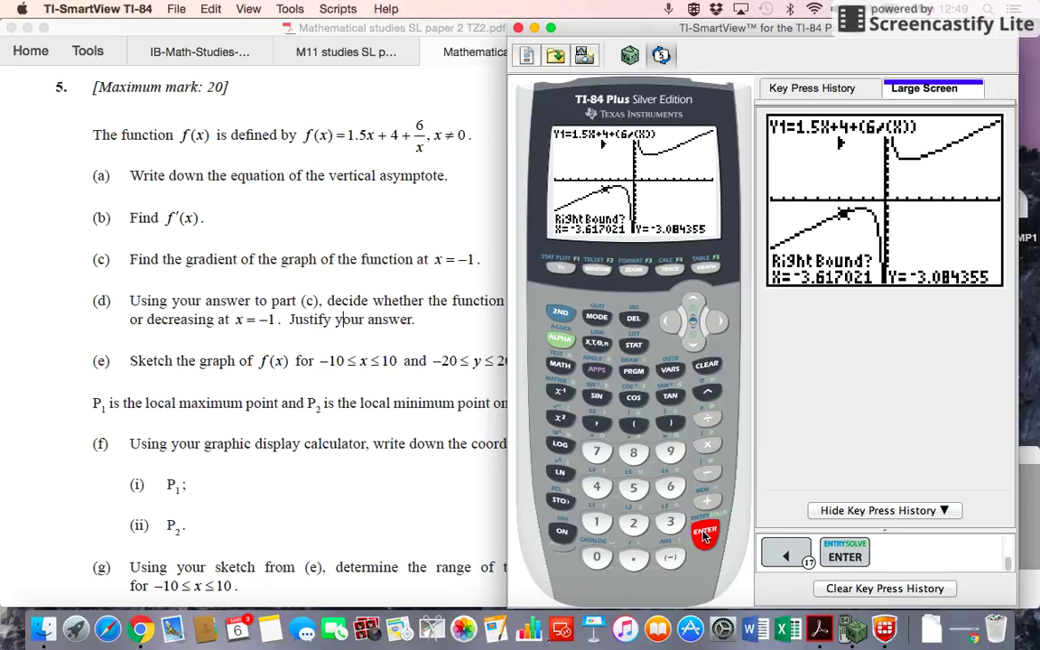
Set the right bound of the maximum search to the right of the peak
{"action": "left_click", "coordinate": [716, 323]}
{"action": "left_click", "coordinate": [717, 323]}
{"action": "left_click", "coordinate": [717, 323]}
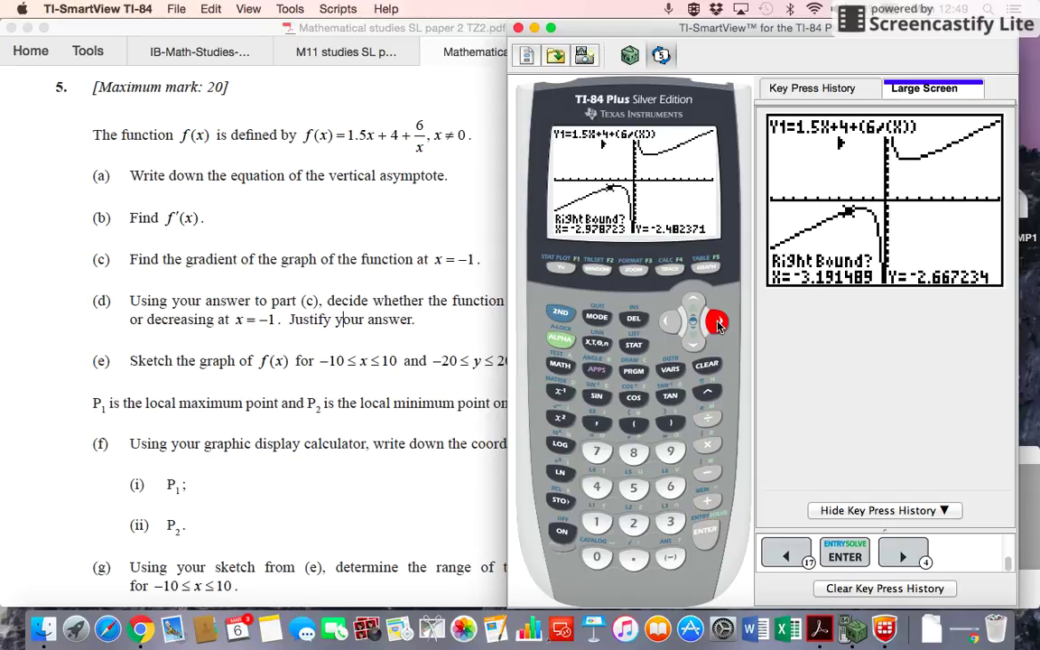
{"action": "left_click", "coordinate": [717, 323]}
{"action": "left_click", "coordinate": [716, 323]}
{"action": "left_click", "coordinate": [716, 323]}
{"action": "left_click", "coordinate": [717, 323]}
{"action": "left_click", "coordinate": [717, 324]}
{"action": "left_click", "coordinate": [717, 323]}
{"action": "left_click", "coordinate": [716, 323]}
{"action": "left_click", "coordinate": [717, 323]}
{"action": "left_click", "coordinate": [716, 323]}
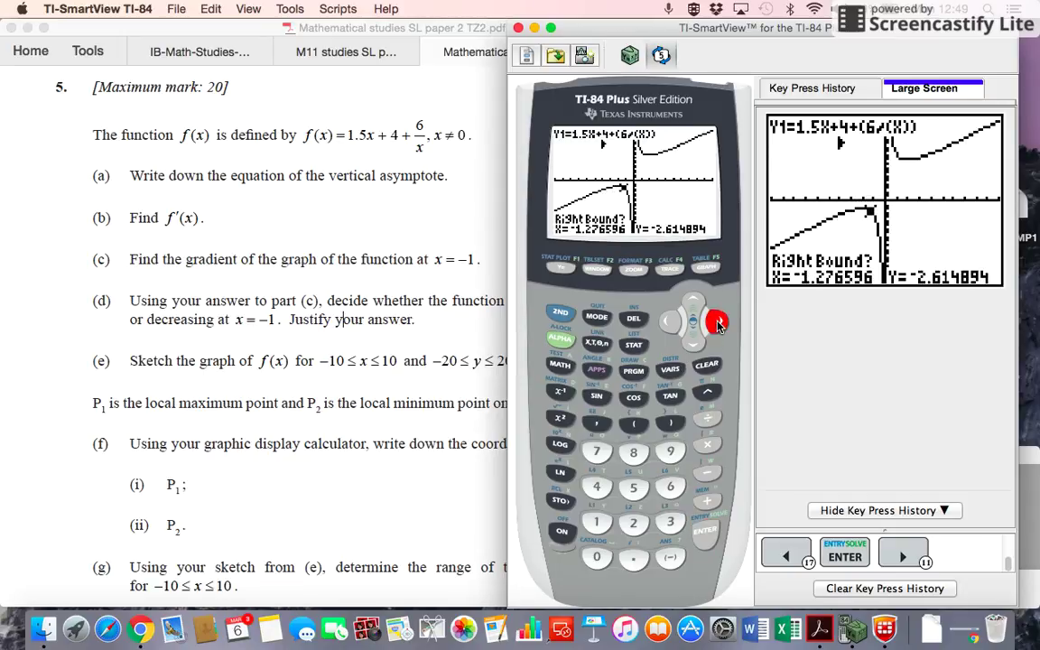
{"action": "left_click", "coordinate": [716, 323]}
{"action": "left_click", "coordinate": [716, 323]}
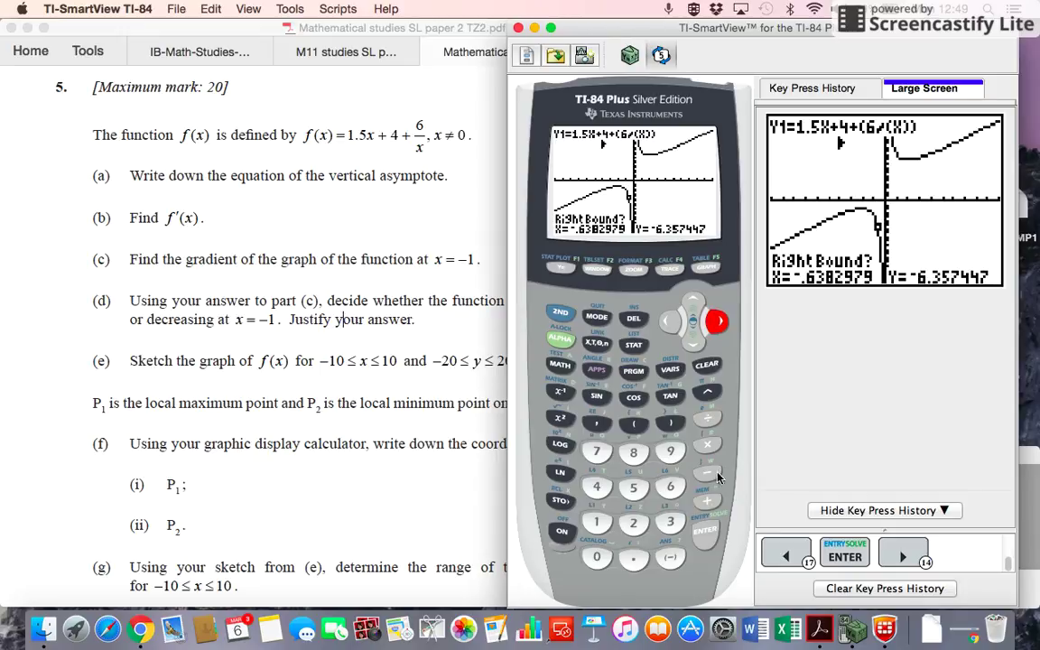
{"action": "left_click", "coordinate": [708, 531]}
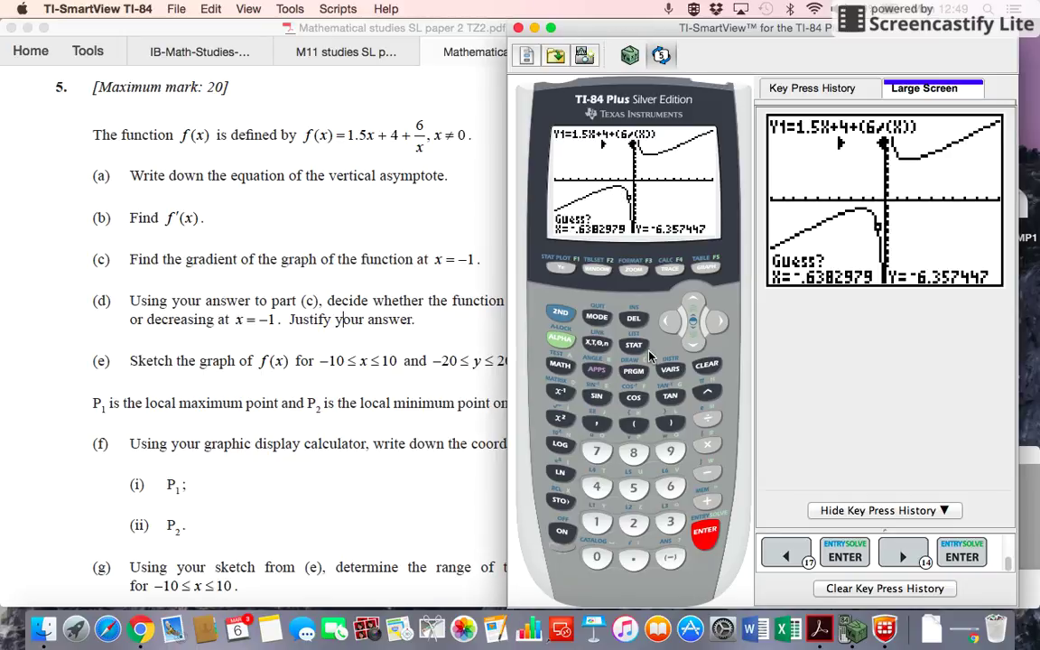
Move the guess near the peak, compute the maximum (−2, −2), and redraw the plain graph
{"action": "left_click", "coordinate": [668, 322]}
{"action": "left_click", "coordinate": [668, 322]}
{"action": "left_click", "coordinate": [668, 322]}
{"action": "left_click", "coordinate": [668, 322]}
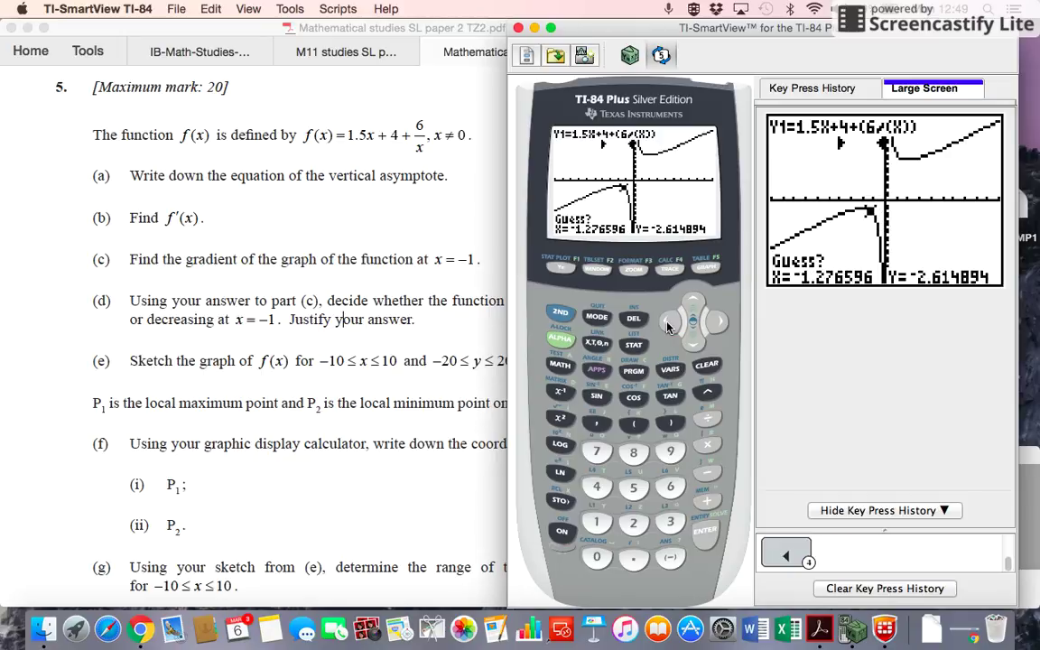
{"action": "left_click", "coordinate": [668, 322]}
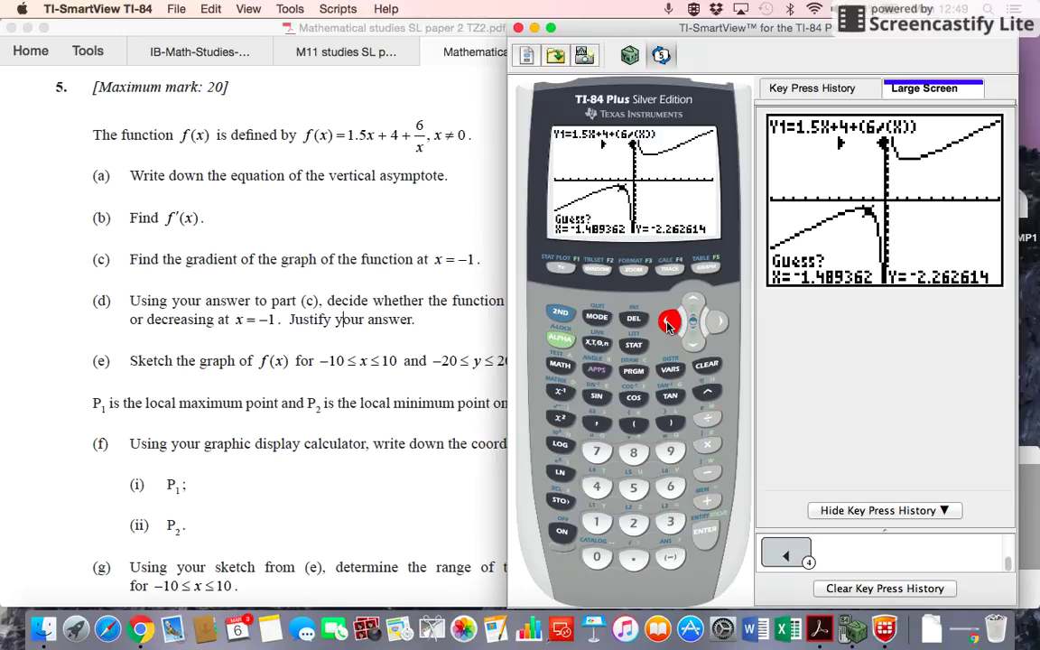
{"action": "left_click", "coordinate": [709, 534]}
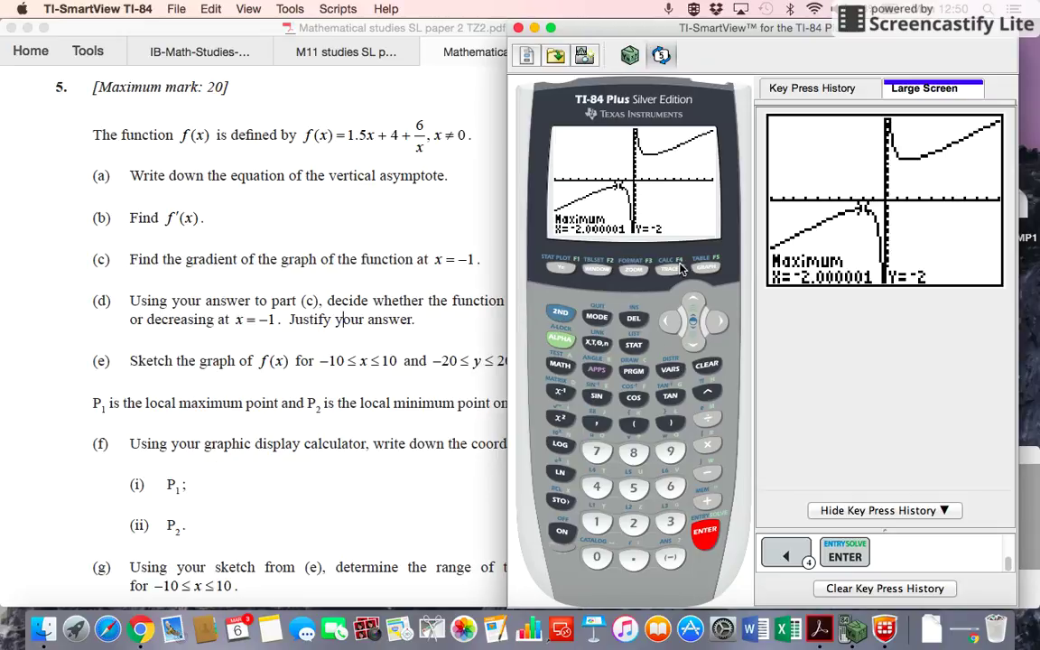
{"action": "left_click", "coordinate": [711, 267]}
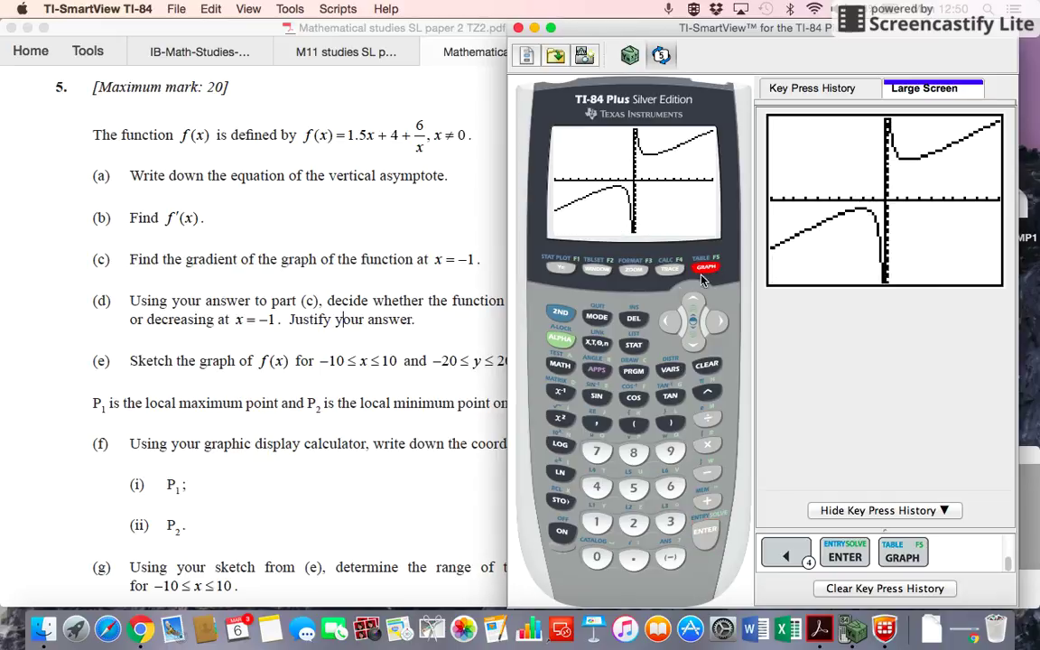
Start CALC minimum and set the left bound on the right branch at X=.63829787
{"action": "left_click", "coordinate": [559, 313]}
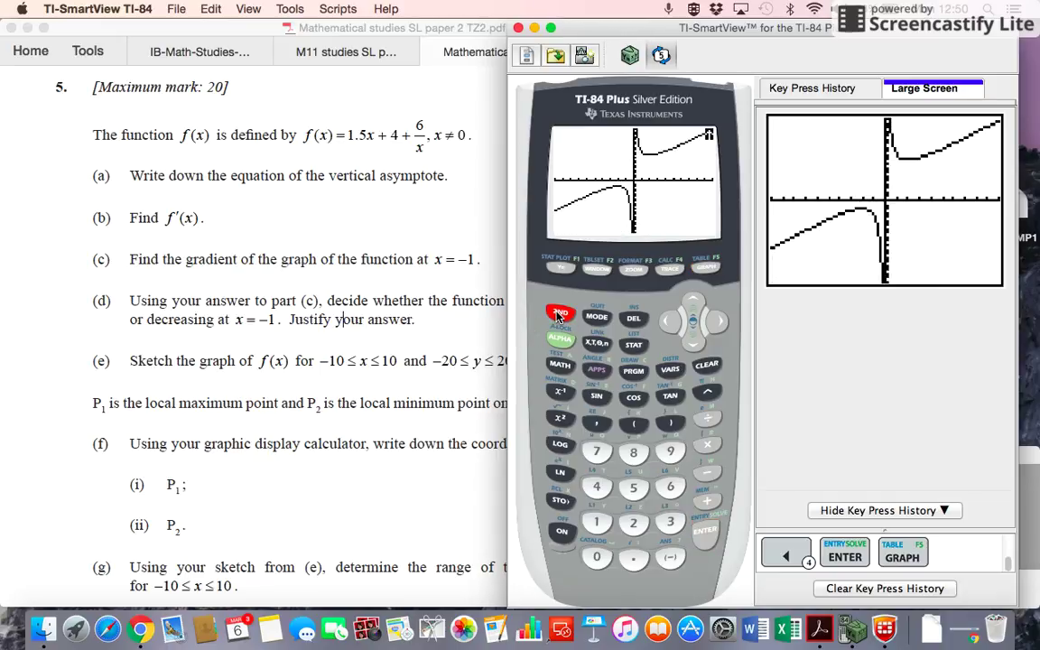
{"action": "left_click", "coordinate": [669, 268]}
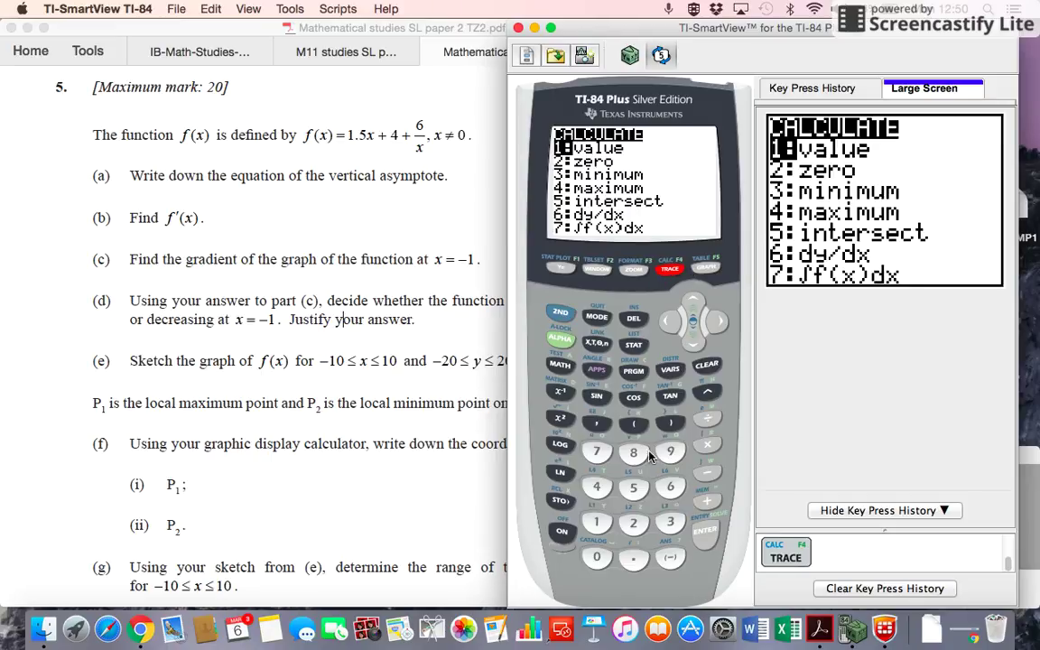
{"action": "left_click", "coordinate": [669, 523]}
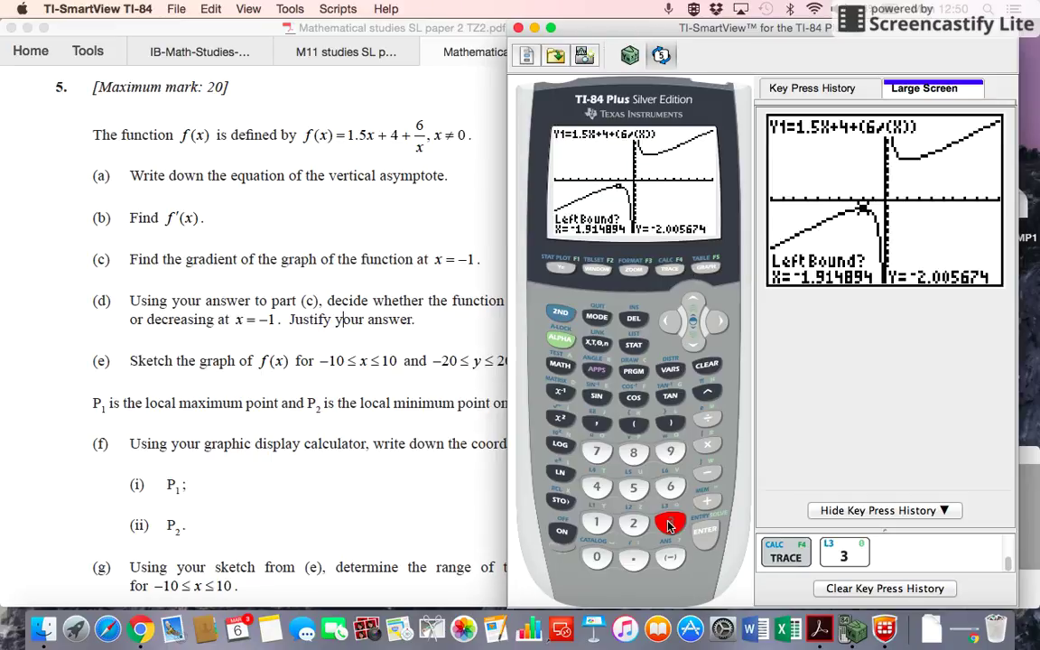
{"action": "left_click", "coordinate": [716, 322]}
{"action": "left_click", "coordinate": [716, 321]}
{"action": "left_click", "coordinate": [716, 321]}
{"action": "left_click", "coordinate": [716, 321]}
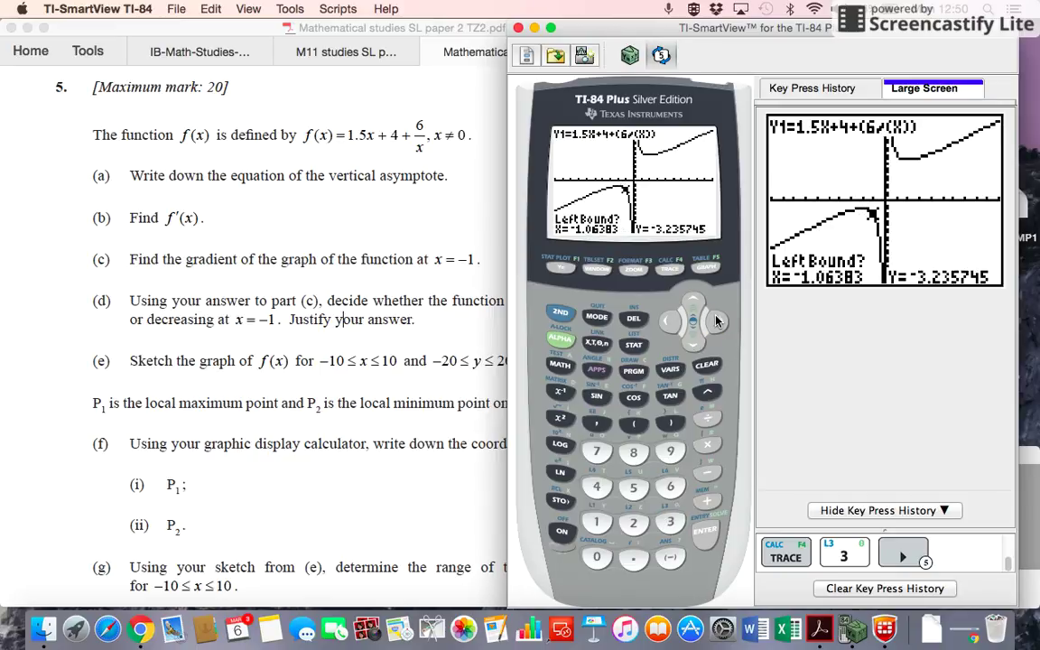
{"action": "left_click", "coordinate": [716, 321]}
{"action": "left_click", "coordinate": [716, 322]}
{"action": "left_click", "coordinate": [716, 322]}
{"action": "left_click", "coordinate": [716, 321]}
{"action": "left_click", "coordinate": [716, 321]}
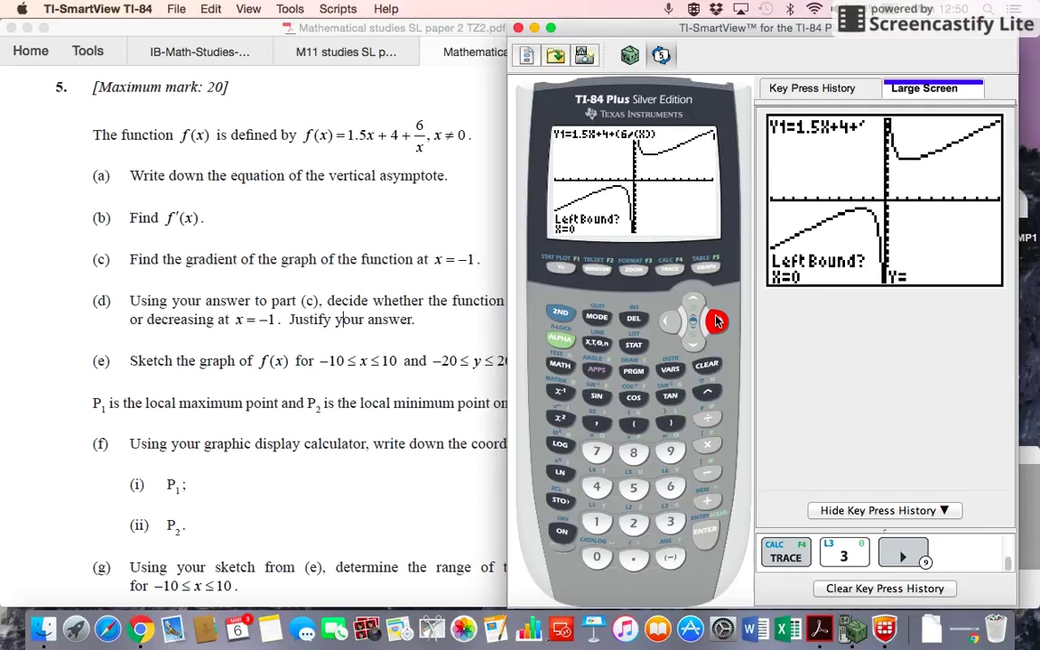
{"action": "left_click", "coordinate": [716, 321]}
{"action": "left_click", "coordinate": [716, 322]}
{"action": "left_click", "coordinate": [716, 322]}
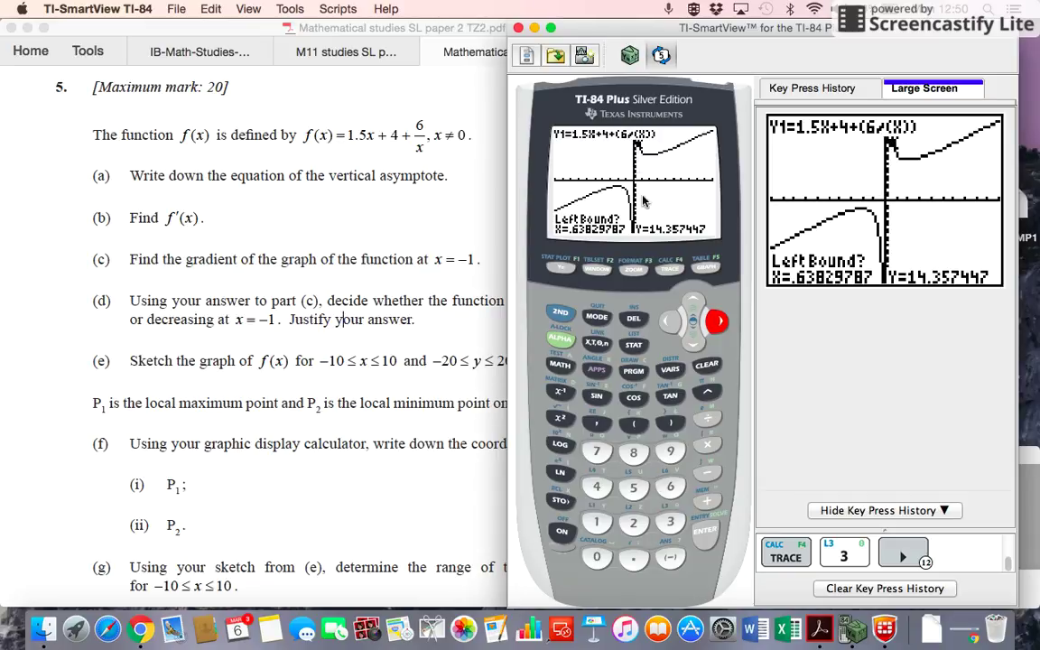
{"action": "left_click", "coordinate": [705, 533]}
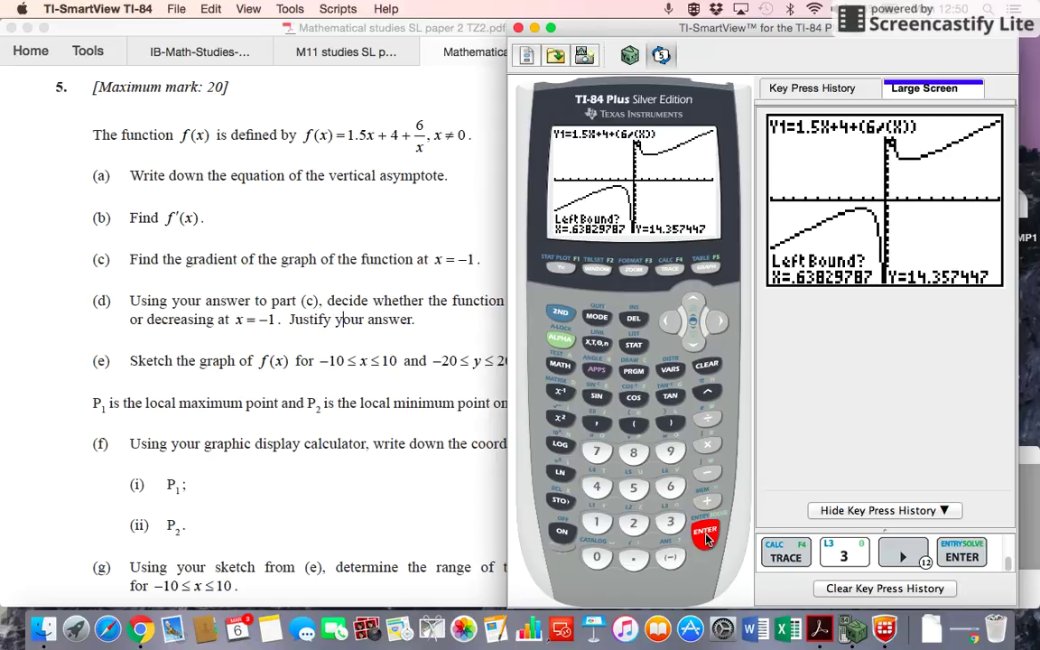
Set the right bound of the minimum search at X=4.0425532, past the dip
{"action": "left_click", "coordinate": [716, 323]}
{"action": "left_click", "coordinate": [715, 323]}
{"action": "left_click", "coordinate": [716, 323]}
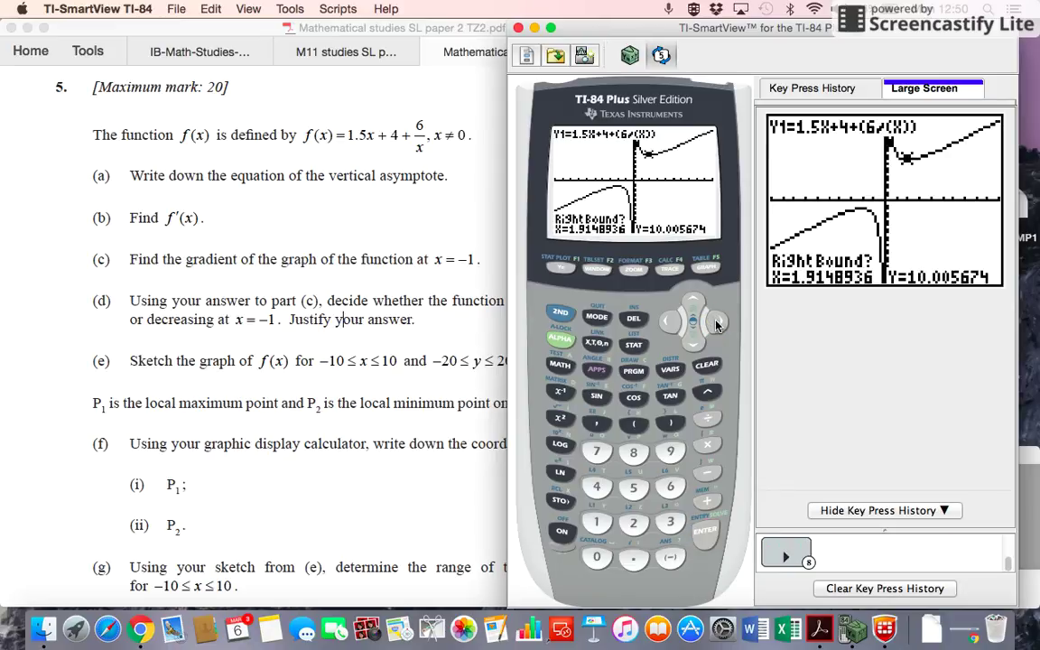
{"action": "left_click", "coordinate": [715, 323]}
{"action": "left_click", "coordinate": [715, 323]}
{"action": "left_click", "coordinate": [716, 323]}
{"action": "left_click", "coordinate": [715, 323]}
{"action": "left_click", "coordinate": [715, 323]}
{"action": "left_click", "coordinate": [716, 323]}
{"action": "left_click", "coordinate": [716, 324]}
{"action": "left_click", "coordinate": [716, 323]}
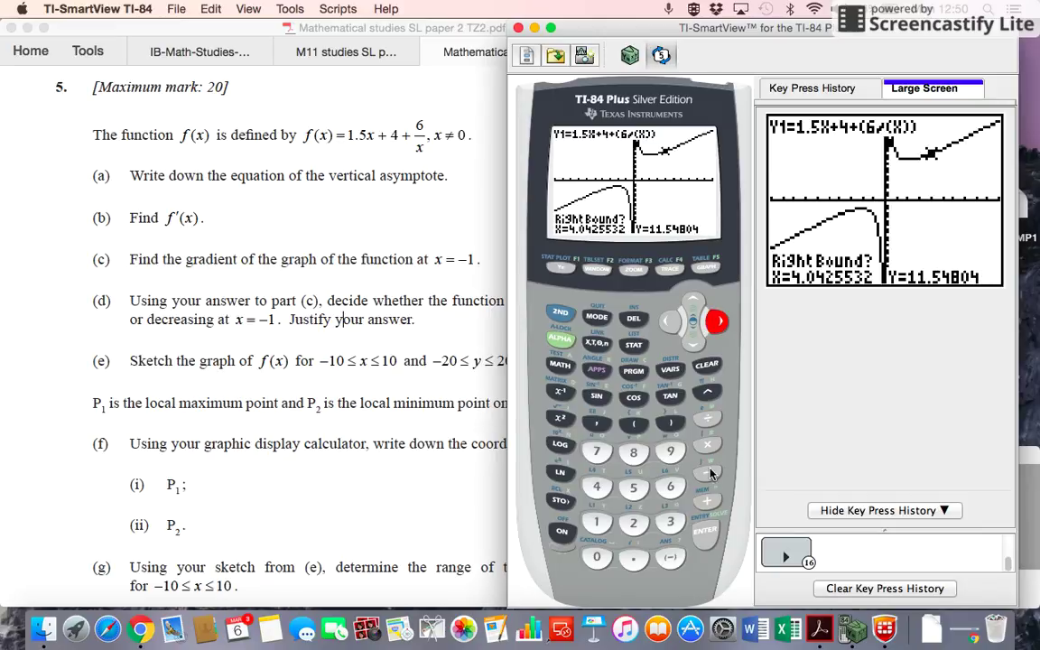
{"action": "left_click", "coordinate": [705, 532]}
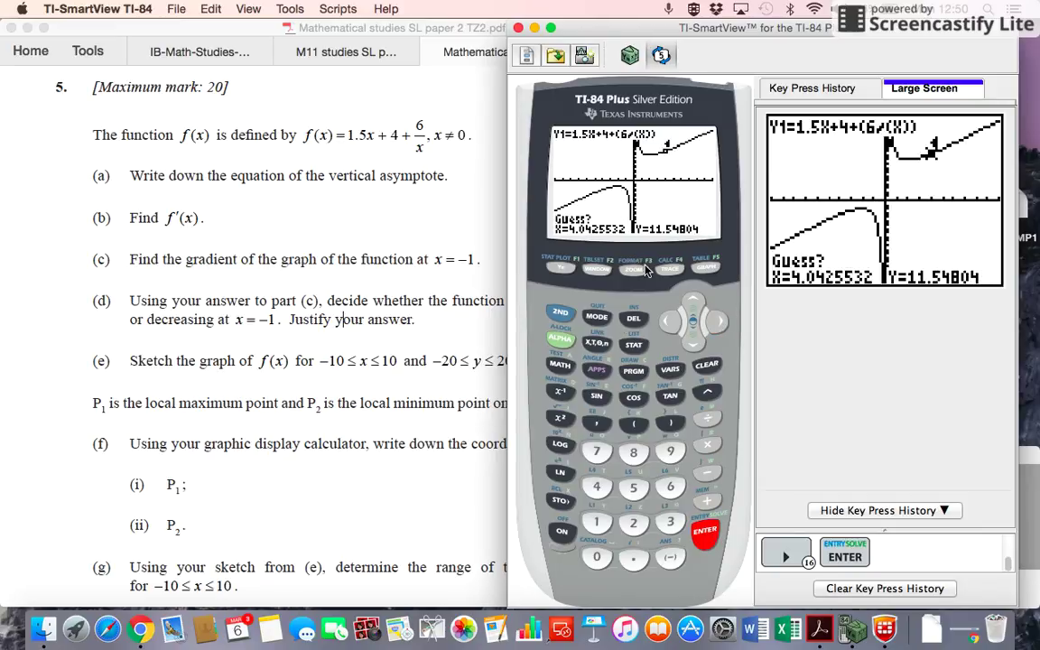
Move the guess toward the dip and compute the minimum at X=2.0000009, Y=10
{"action": "left_click", "coordinate": [668, 323]}
{"action": "left_click", "coordinate": [668, 322]}
{"action": "left_click", "coordinate": [668, 322]}
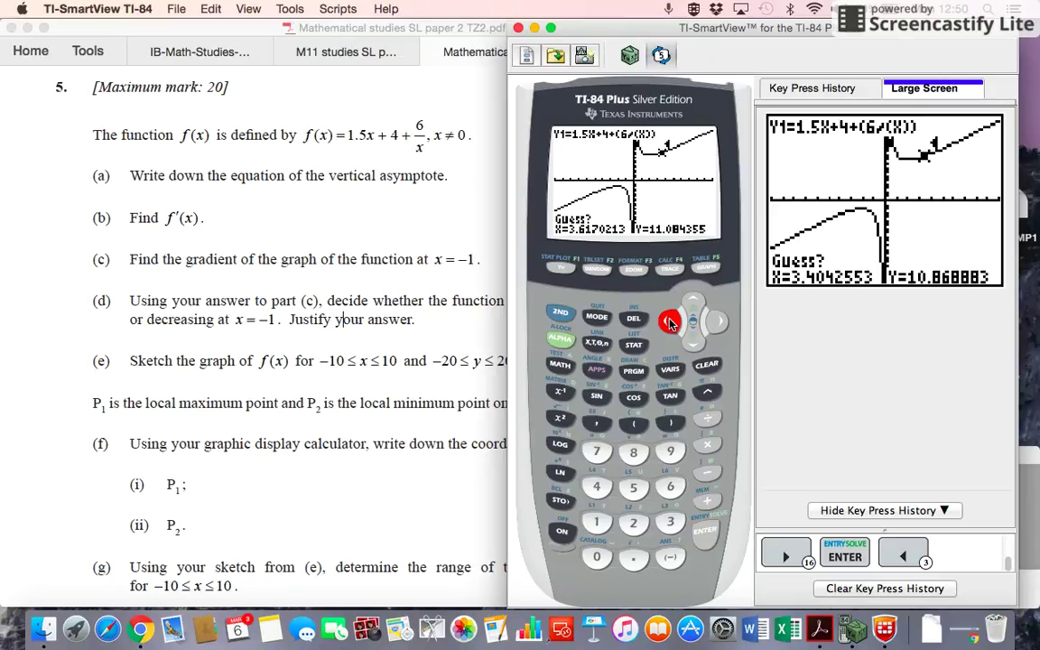
{"action": "left_click", "coordinate": [707, 534]}
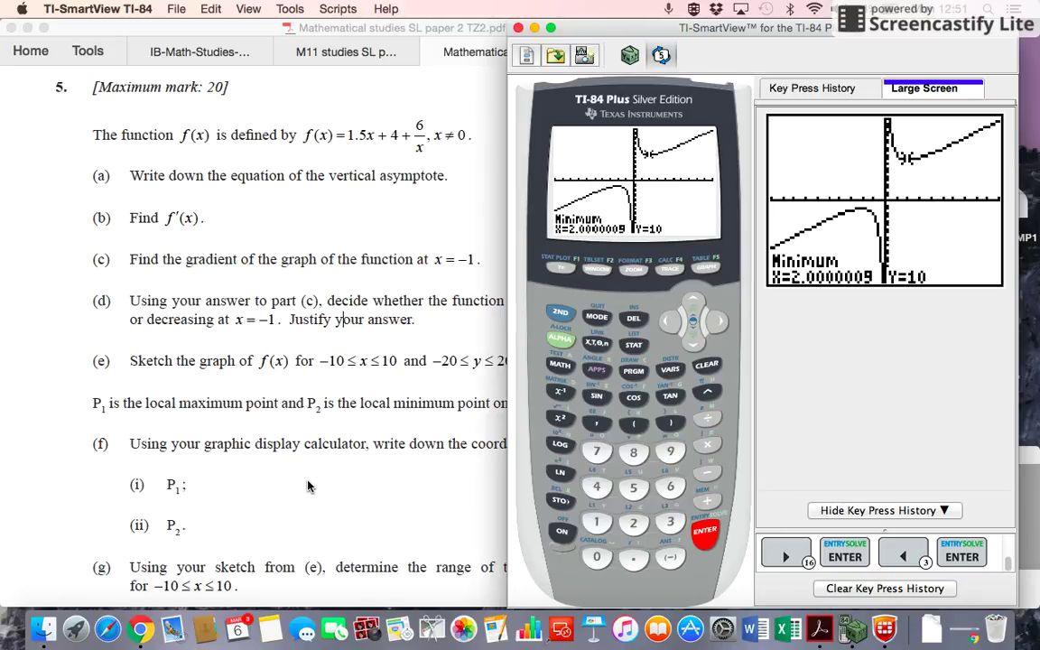
Scroll the question 5 PDF to show parts (c) to (g) and bring Acrobat forward
{"action": "scroll", "coordinate": [307, 487], "scroll_direction": "down", "scroll_amount": 5}
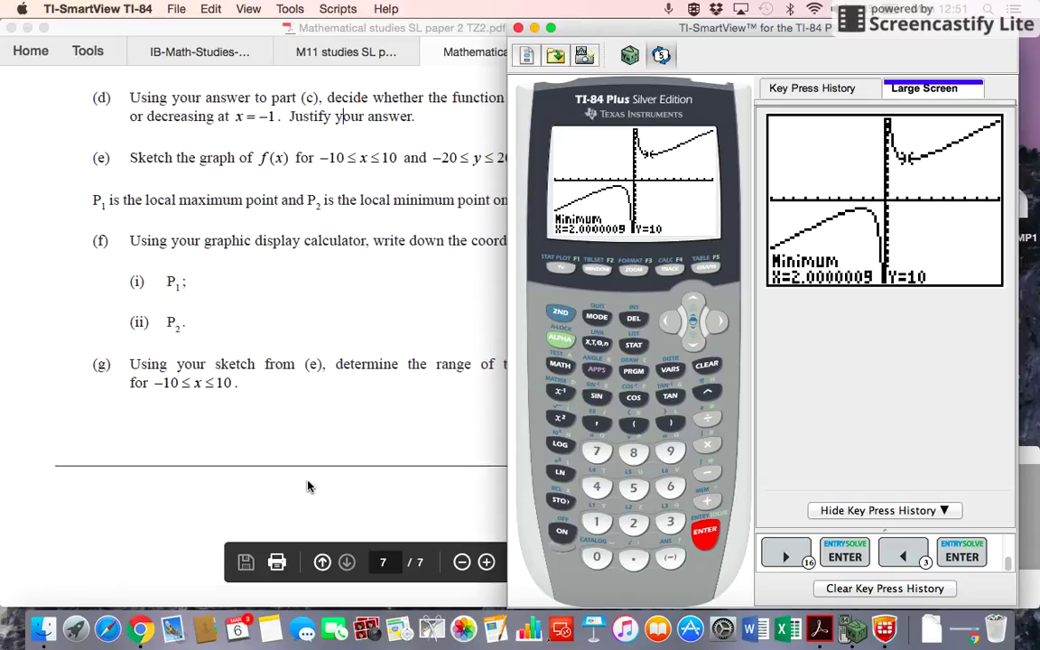
{"action": "scroll", "coordinate": [307, 486], "scroll_direction": "down", "scroll_amount": 7}
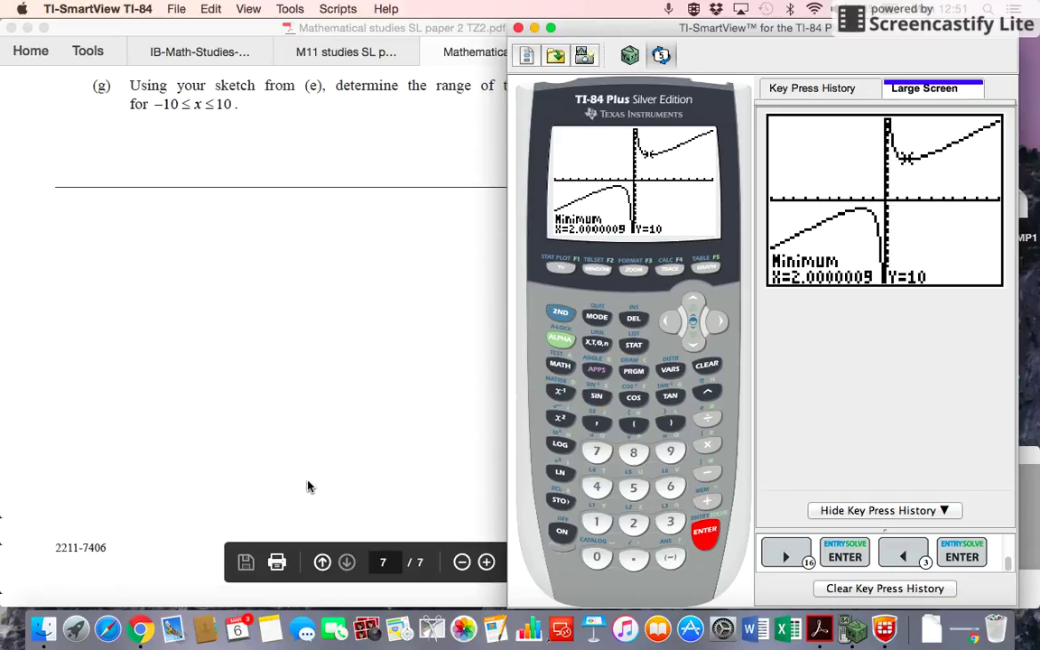
{"action": "scroll", "coordinate": [306, 486], "scroll_direction": "up", "scroll_amount": 8}
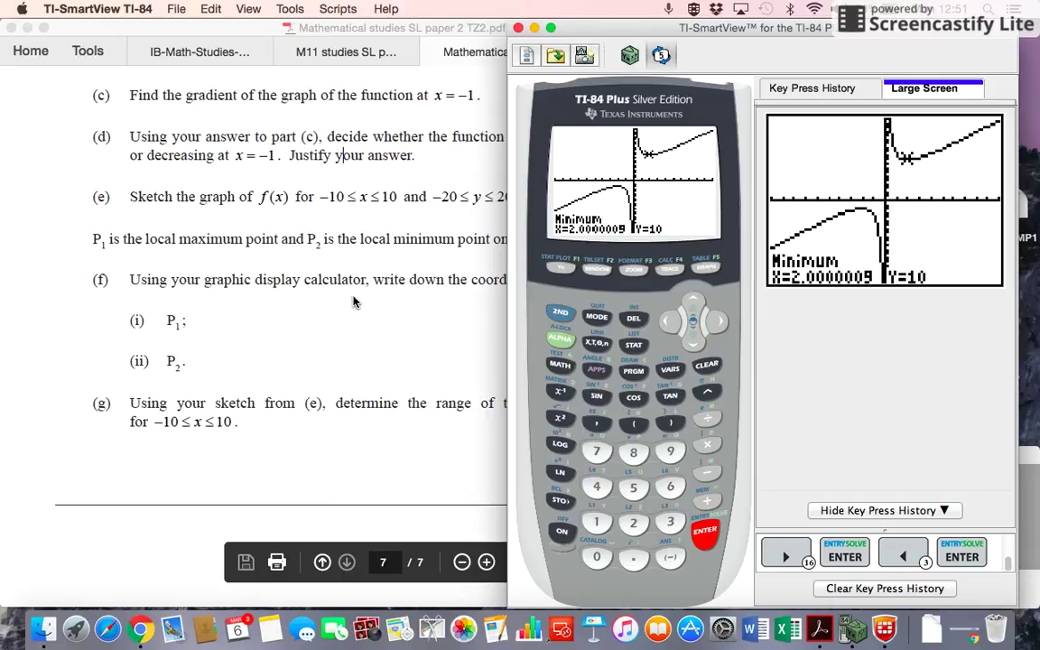
{"action": "left_click", "coordinate": [363, 293]}
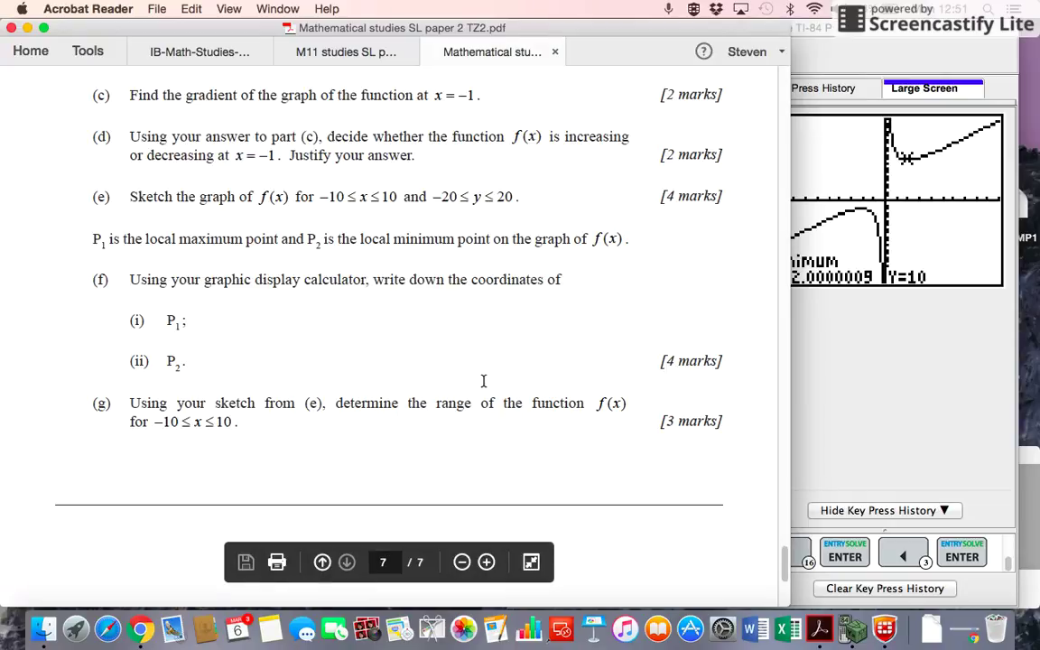
Bring TI-SmartView back in front, still showing Minimum X=2.0000009, Y=10
{"action": "left_click", "coordinate": [873, 442]}
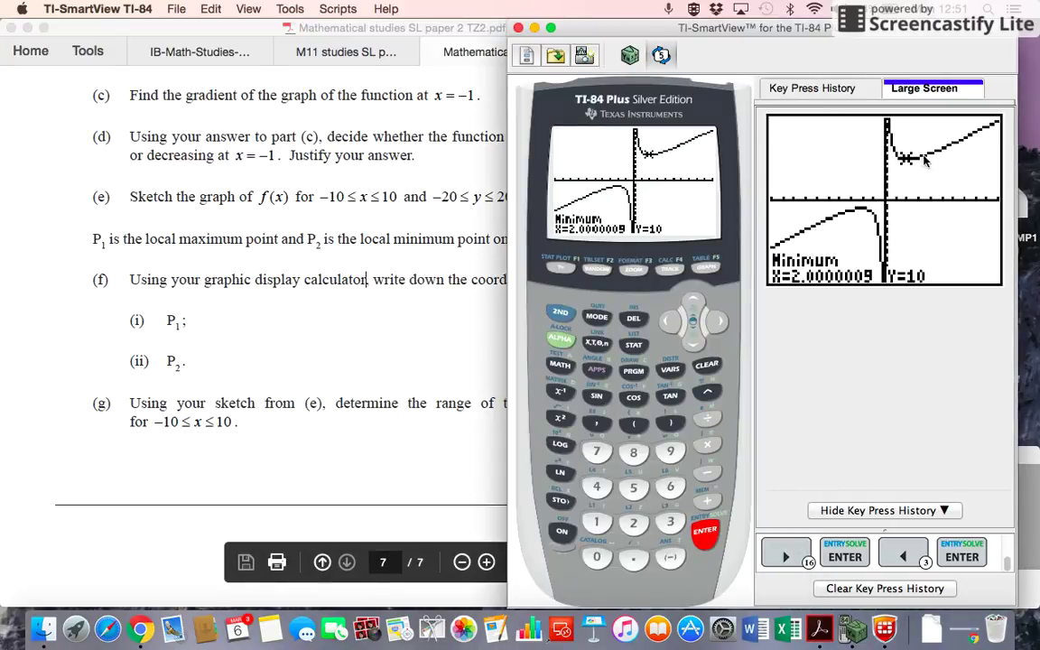